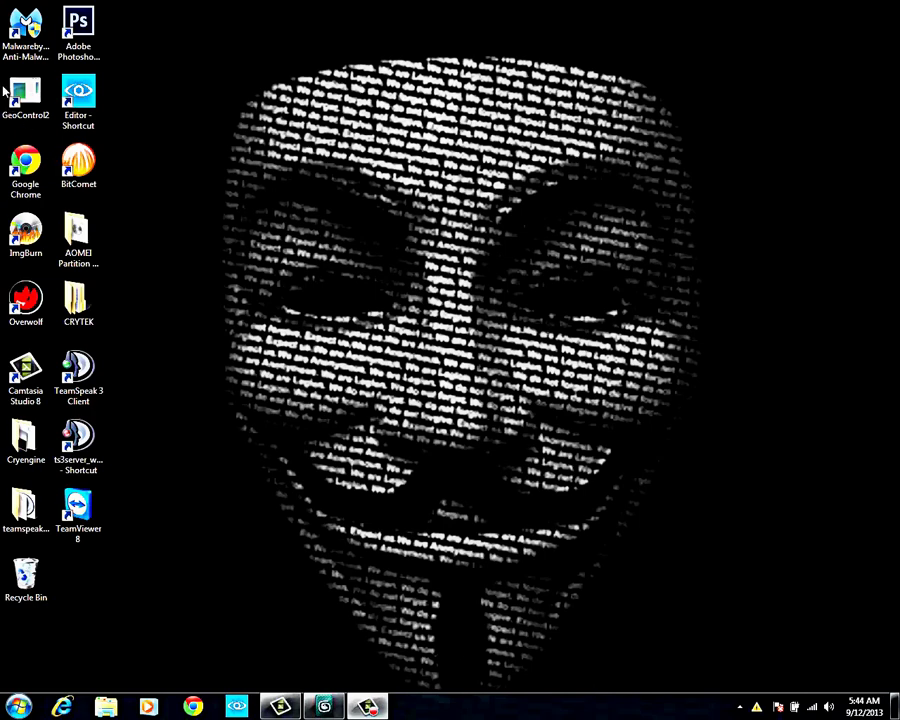
Launch the Sandbox editor, allow it past the security warning and let it load
double_click(68, 106)
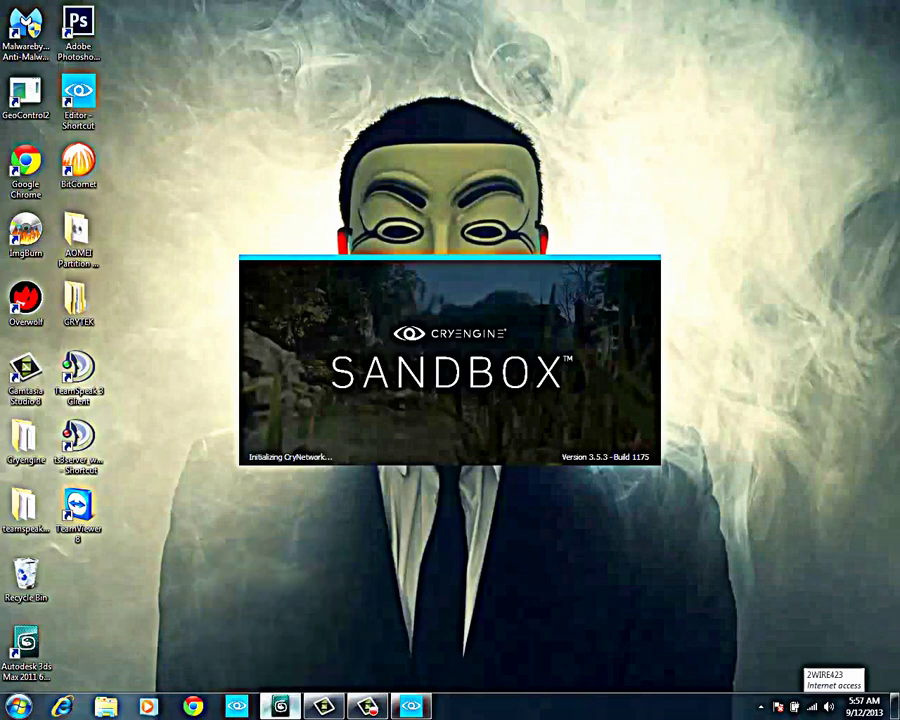
click(280, 706)
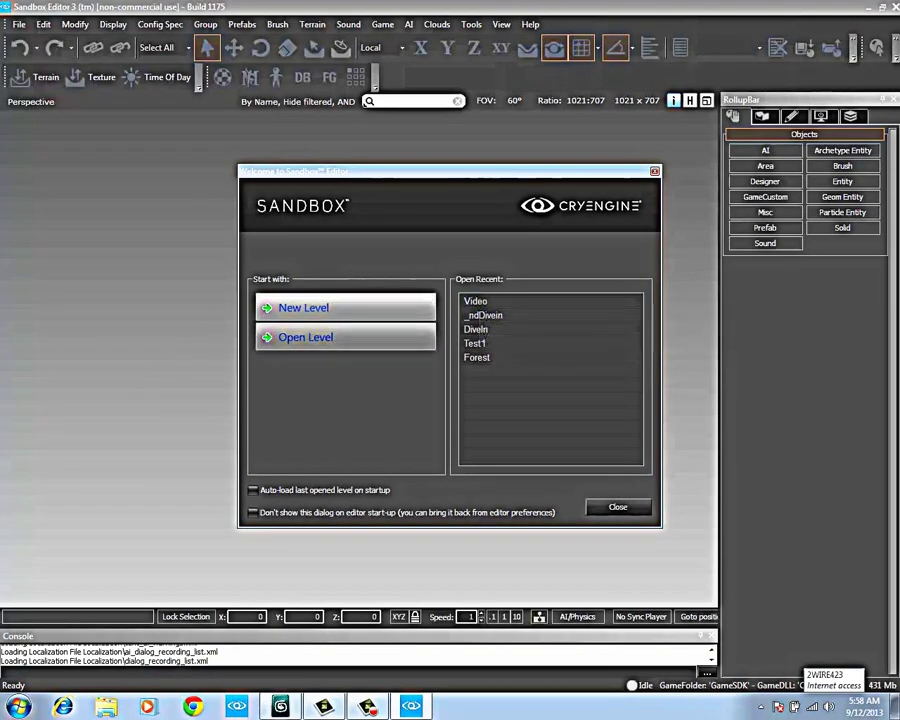
Create a new level named Tutorial with a 512x512 heightmap resolution
click(303, 307)
text(Video)
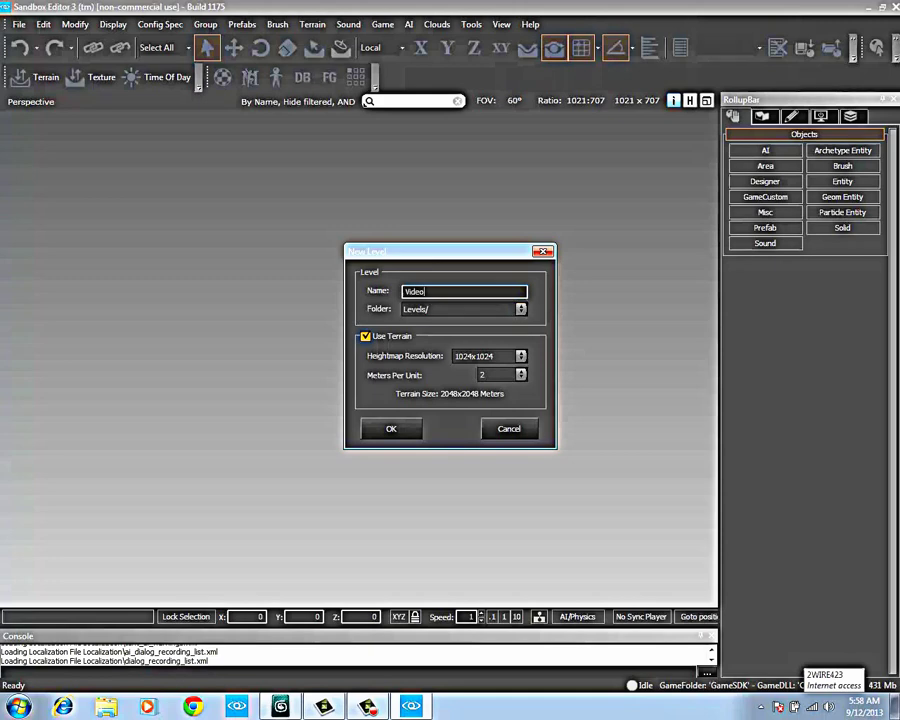
click(520, 356)
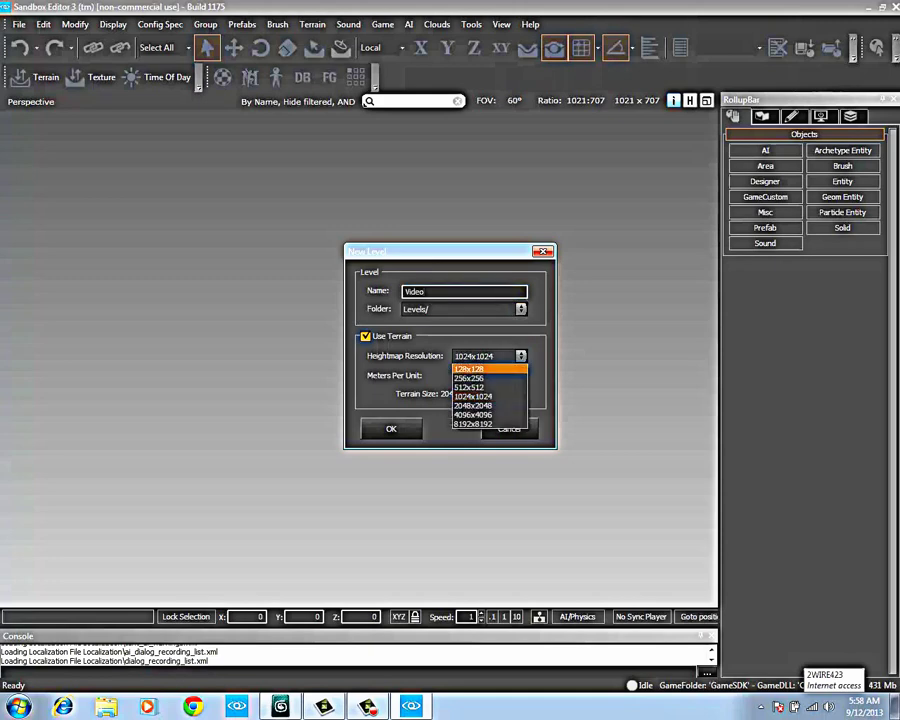
click(470, 387)
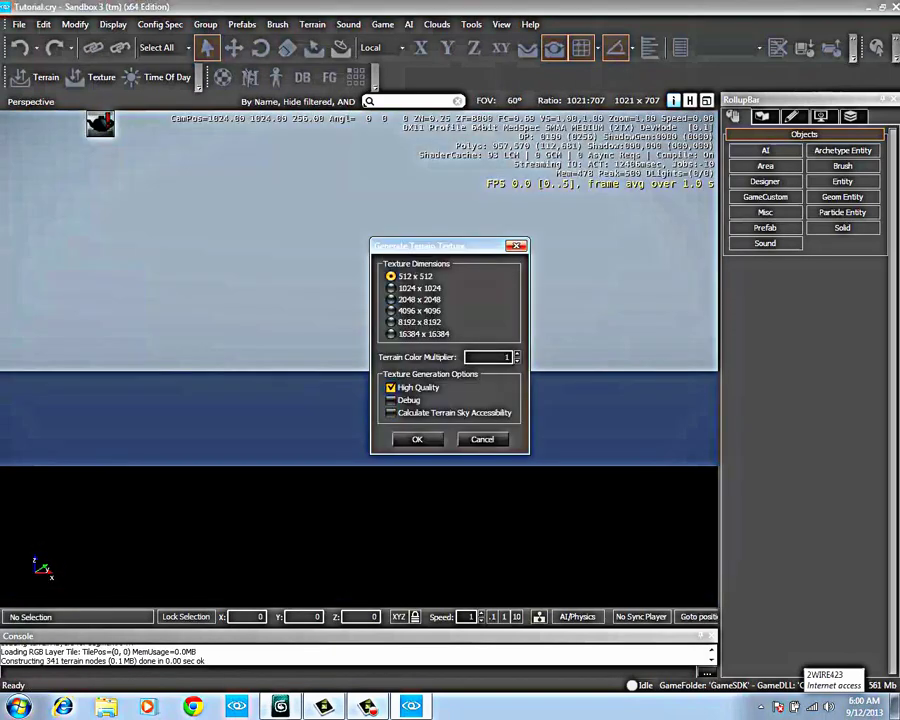
Generate the terrain texture with High Quality turned off and dismiss the error report
click(390, 387)
click(417, 439)
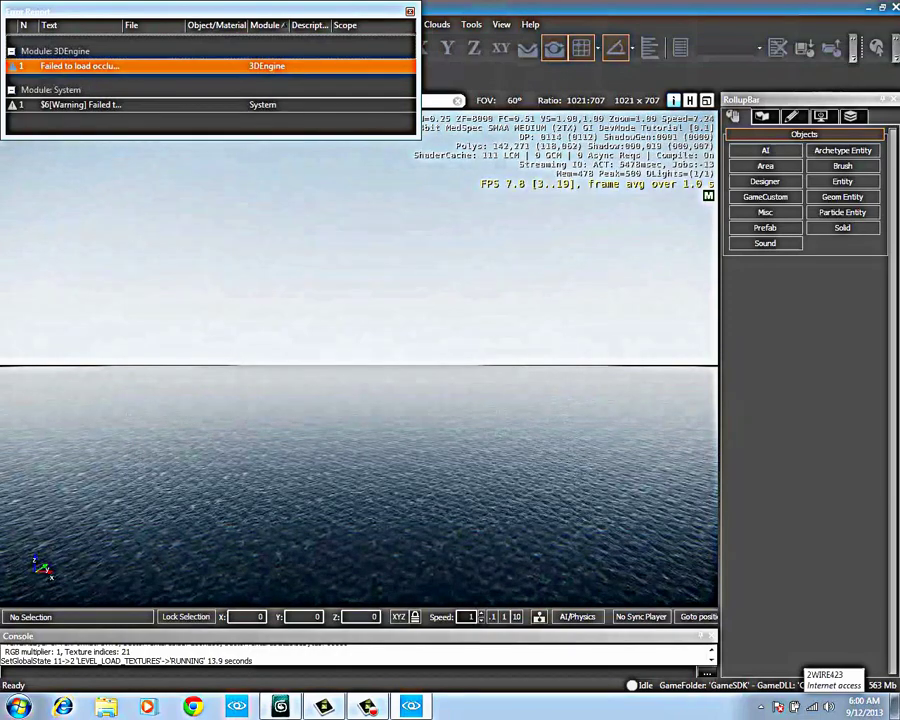
mouse_move(100, 10)
mouse_down()
mouse_move(204, 175)
mouse_move(203, 151)
mouse_up()
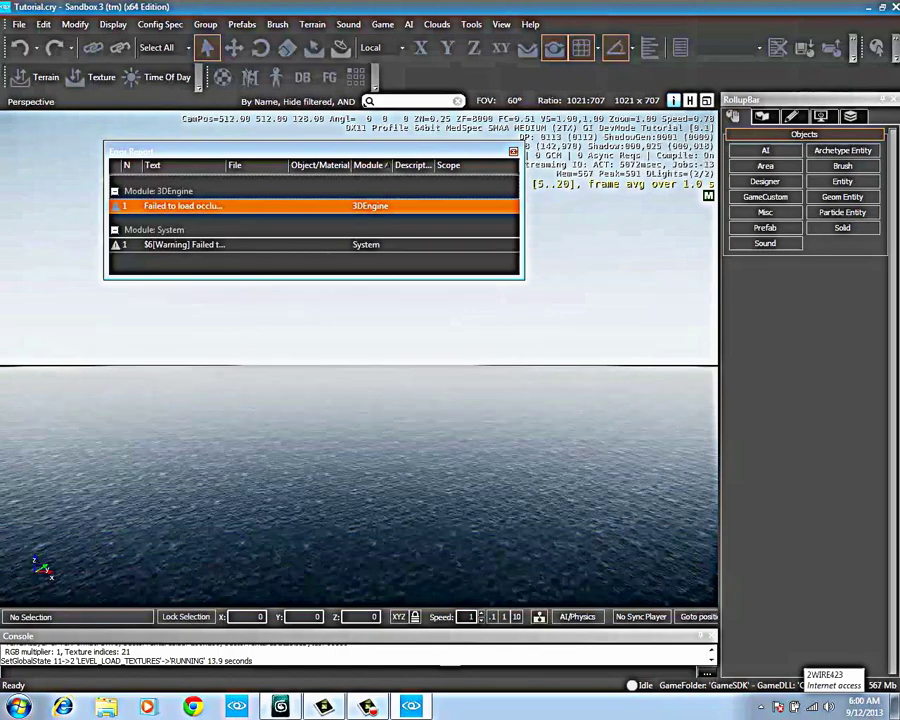
key(Escape)
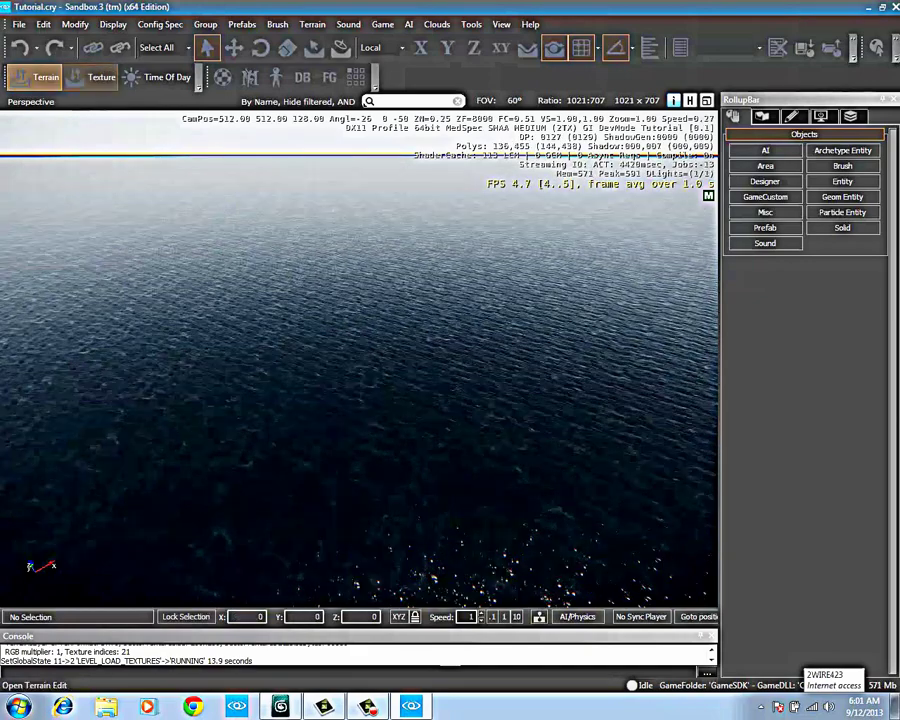
Generate a new procedural island heightmap in the Terrain Editor using default settings
click(40, 77)
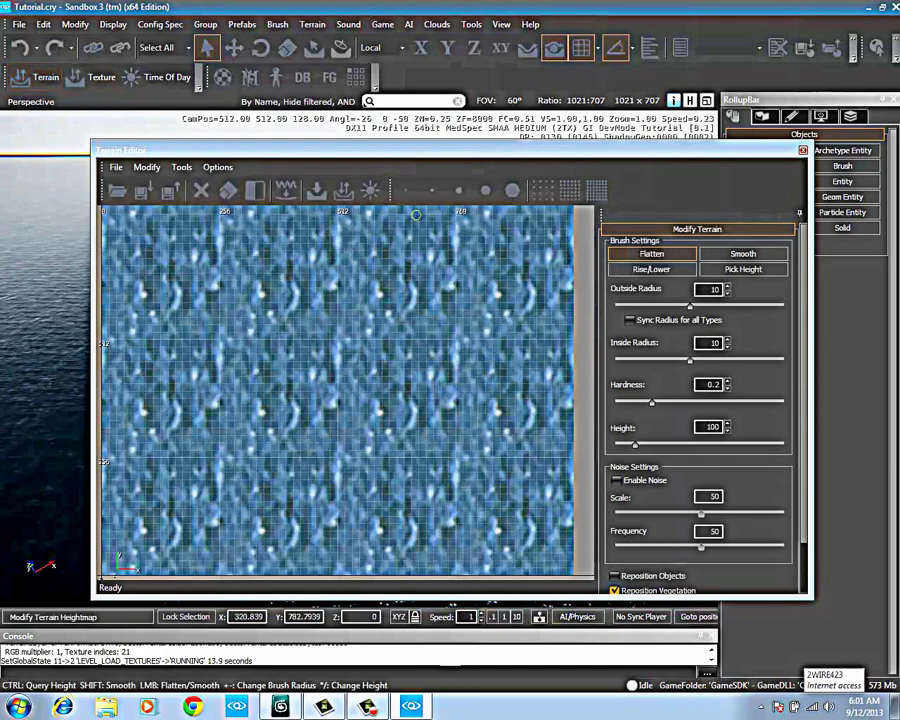
click(116, 167)
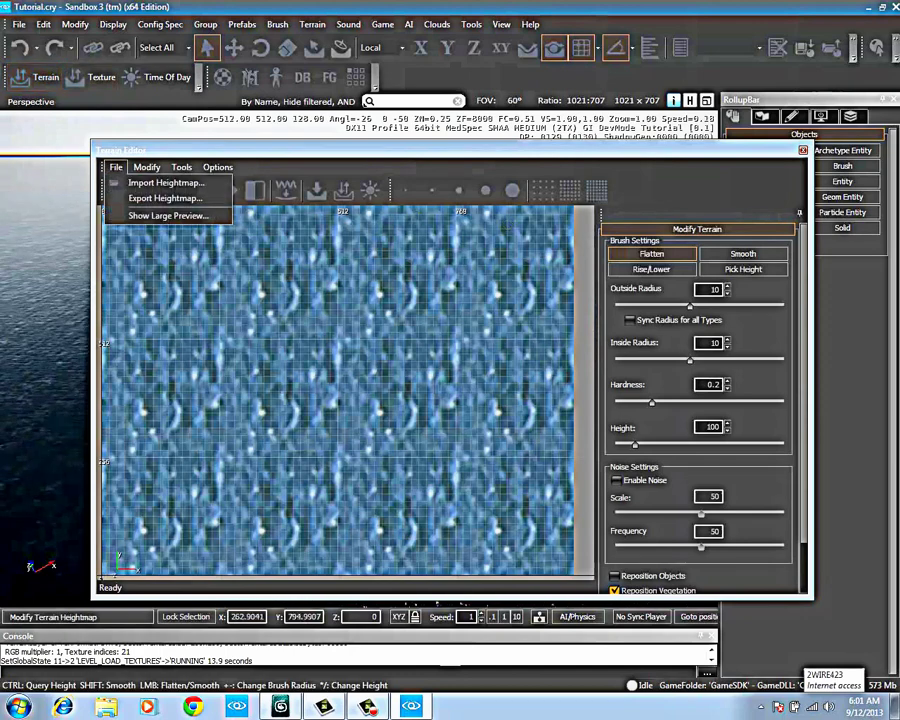
click(147, 167)
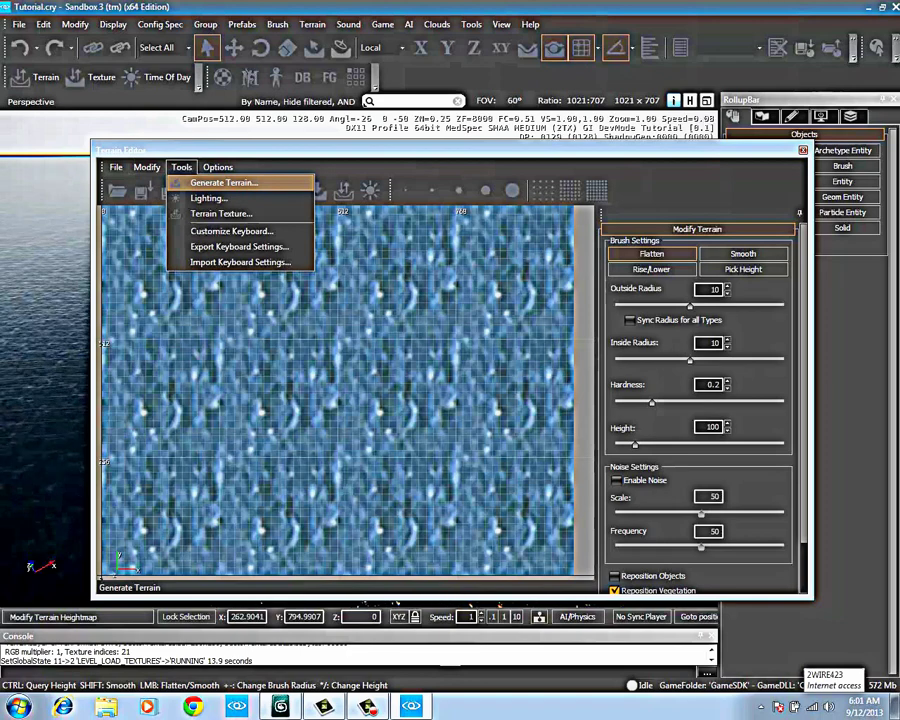
click(220, 183)
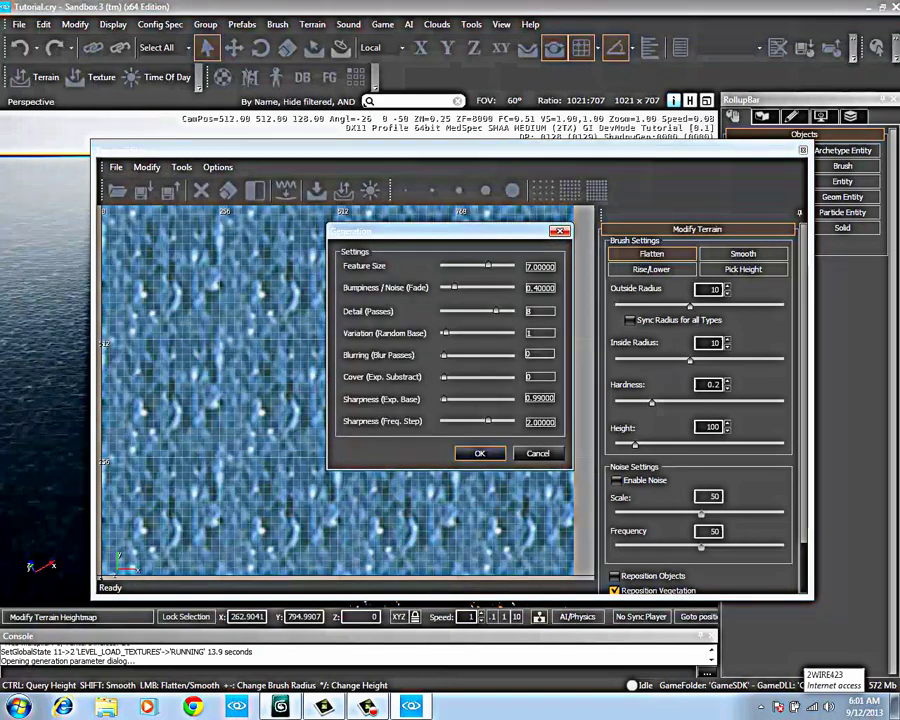
click(479, 453)
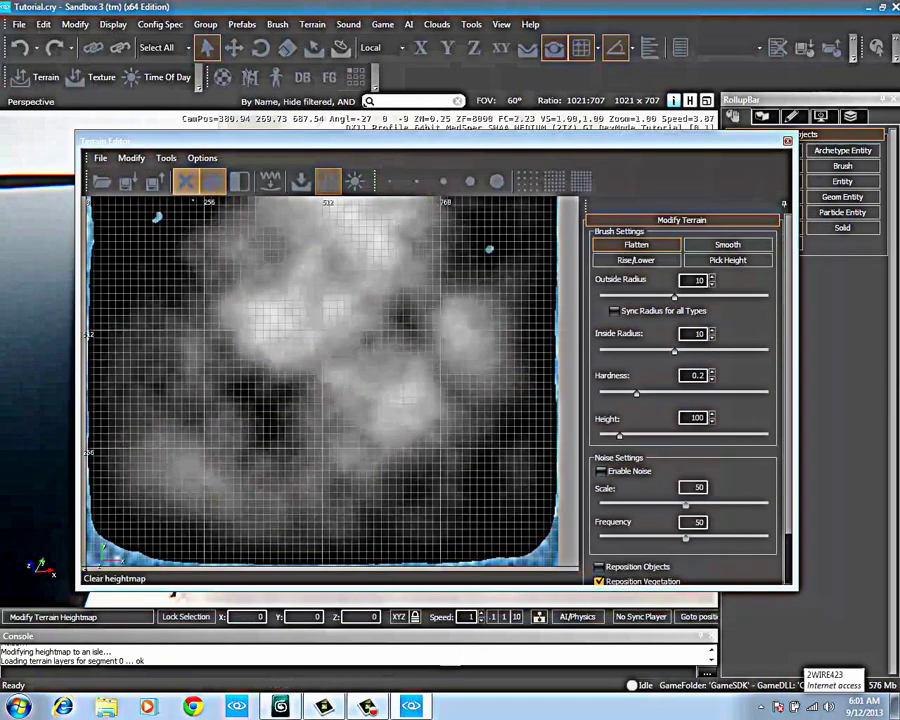
Set the maximum terrain height to 2 and confirm a water level of 16
click(131, 158)
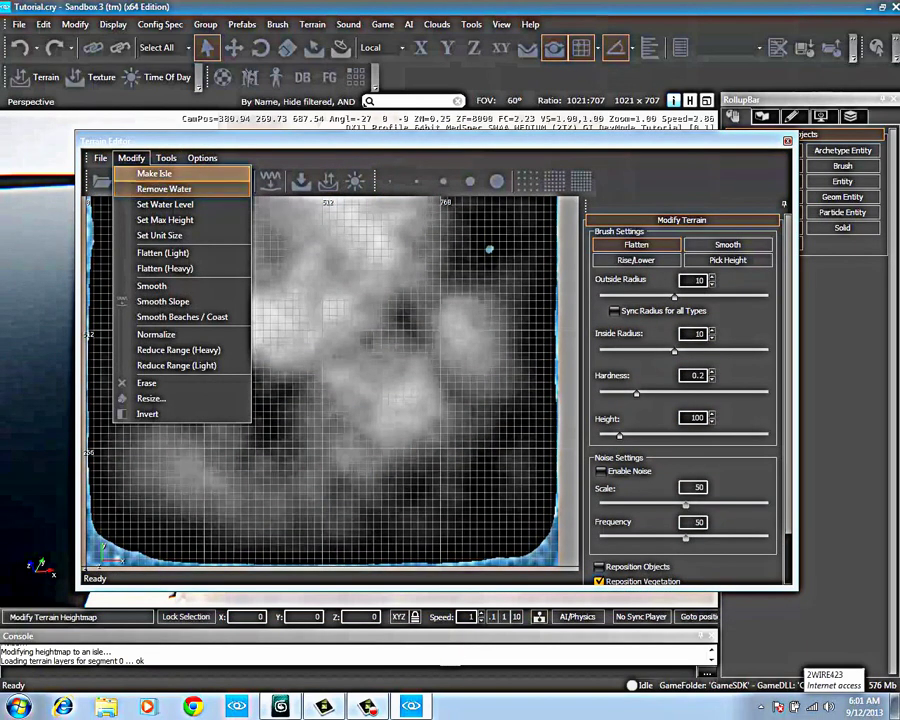
click(160, 219)
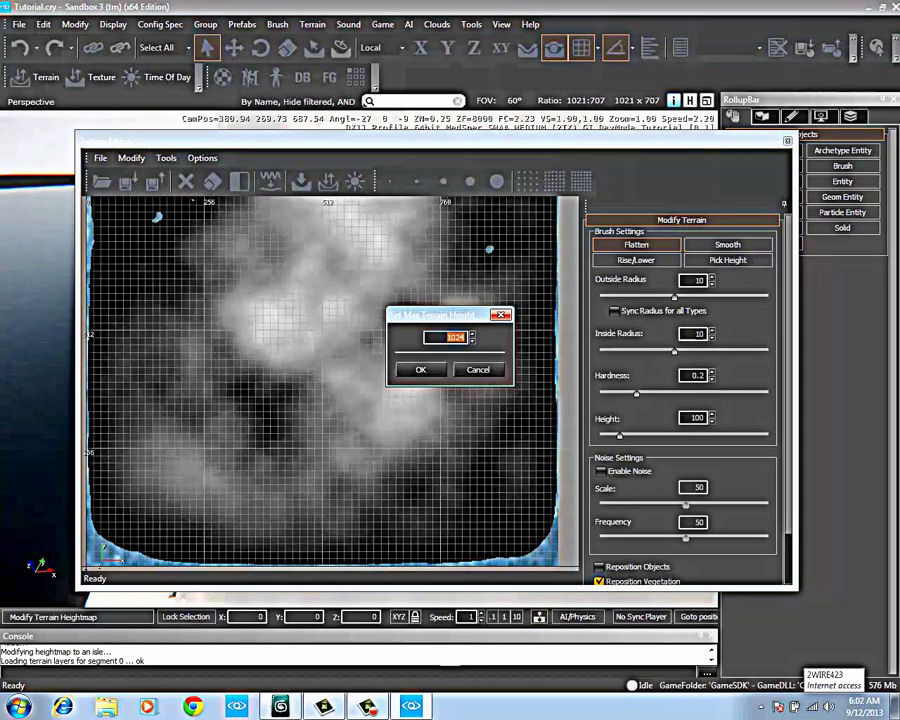
text(20)
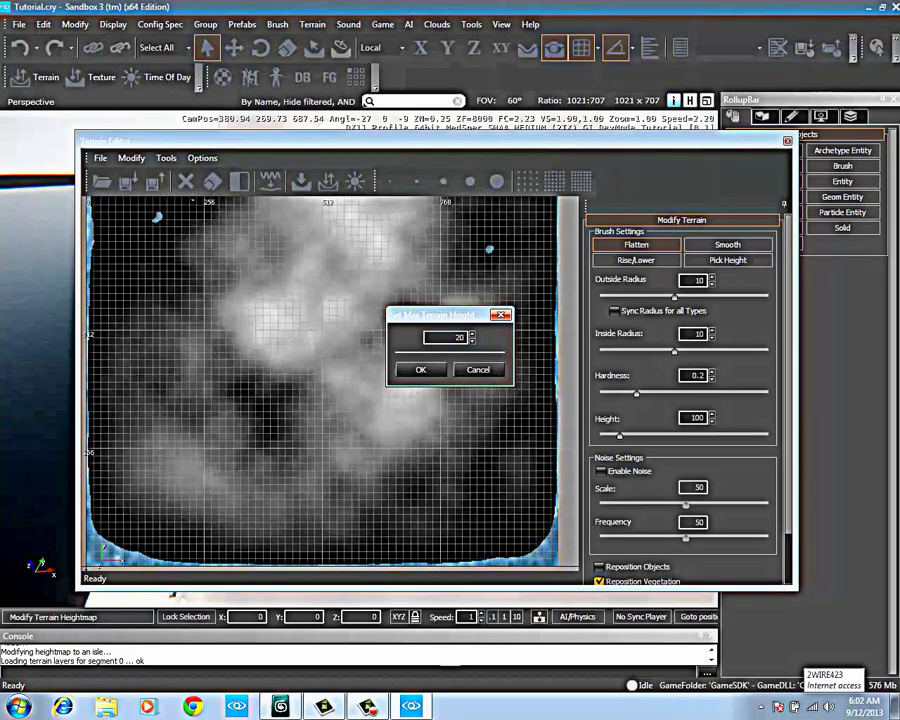
key(Return)
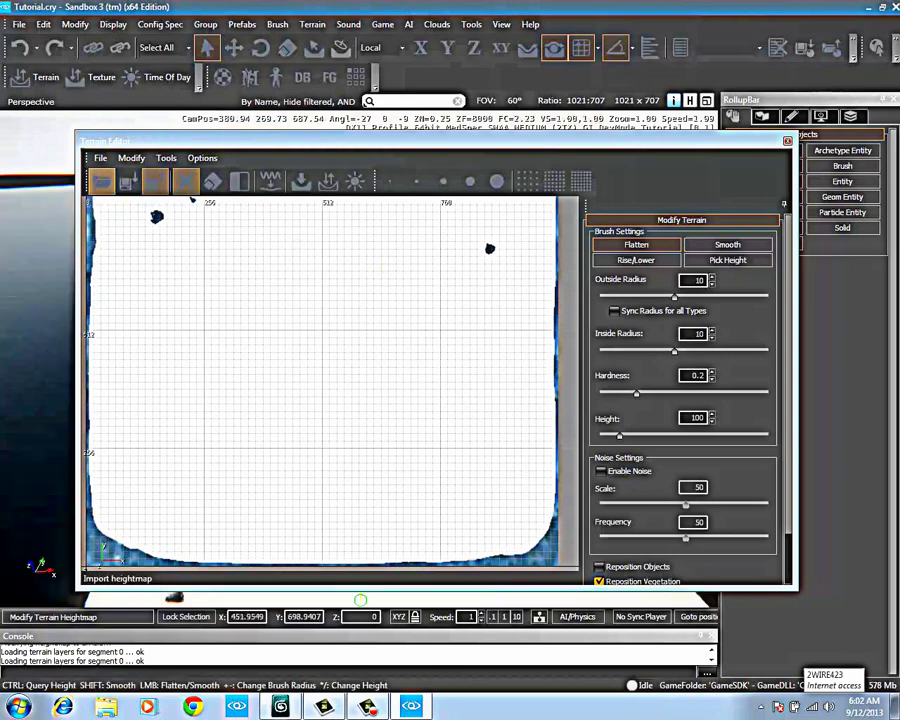
click(131, 158)
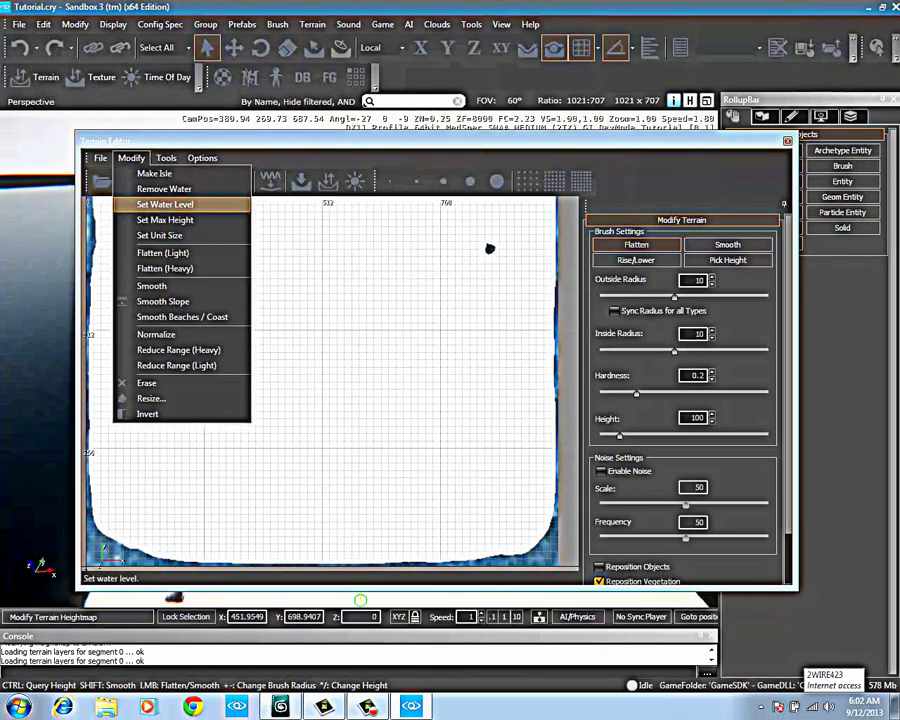
click(163, 204)
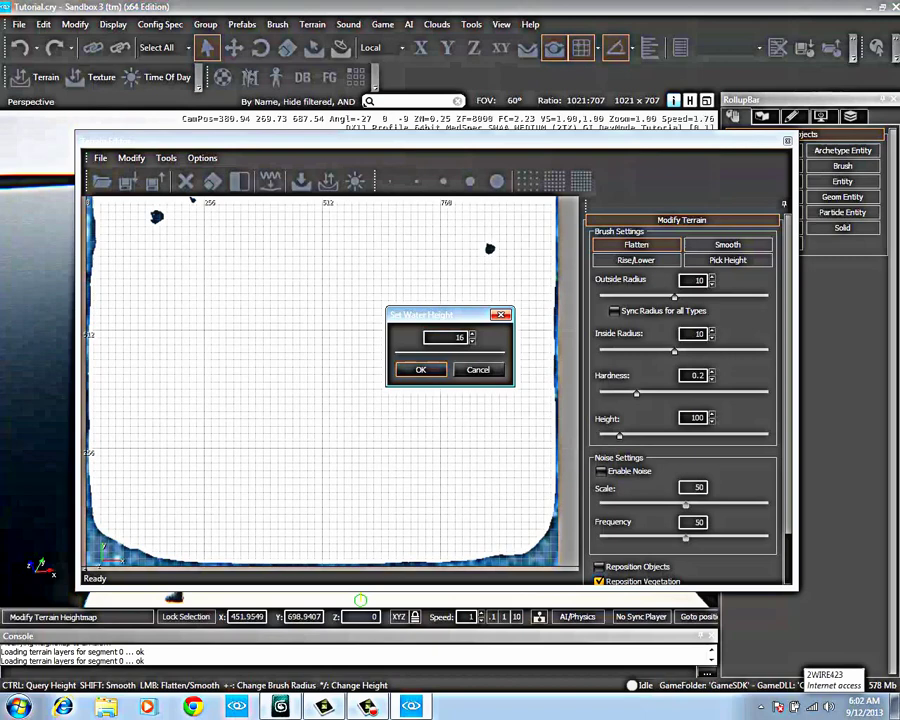
click(420, 369)
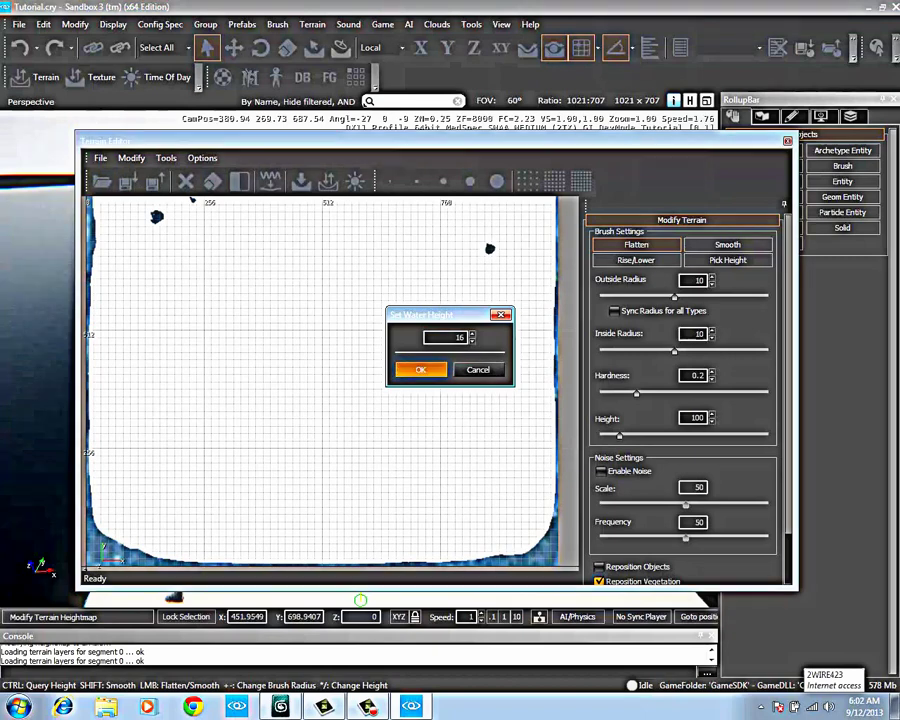
Smooth the heightmap twice, including a slope smoothing pass
click(131, 158)
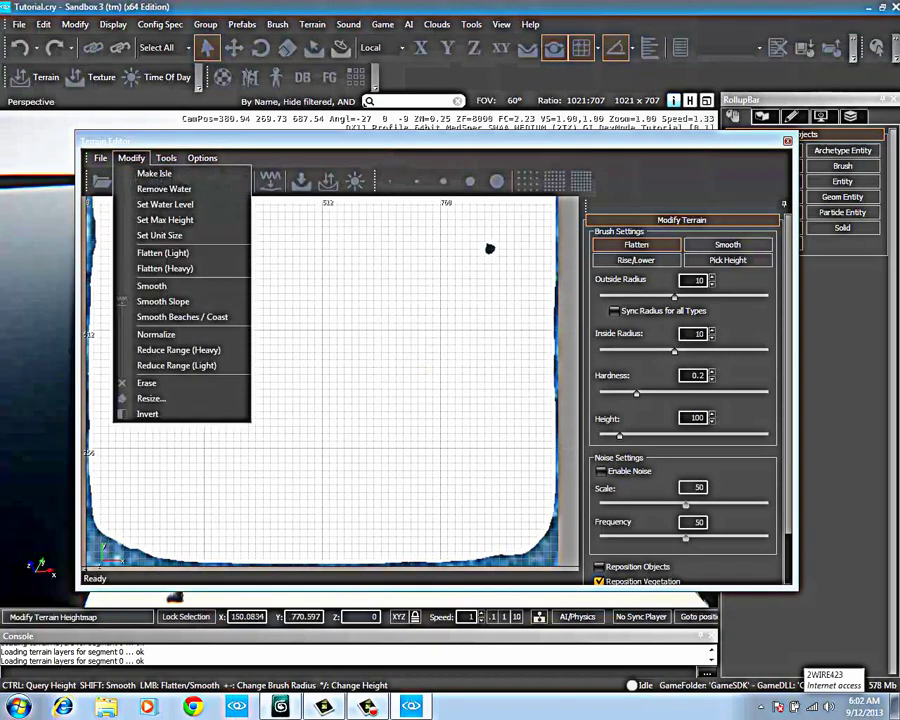
click(151, 286)
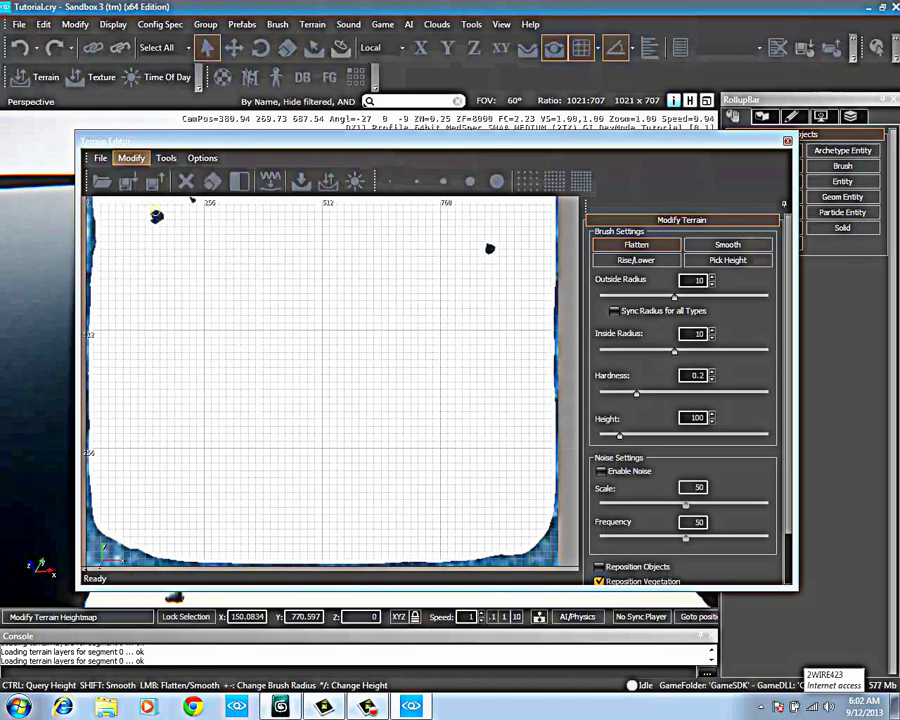
click(131, 158)
click(163, 301)
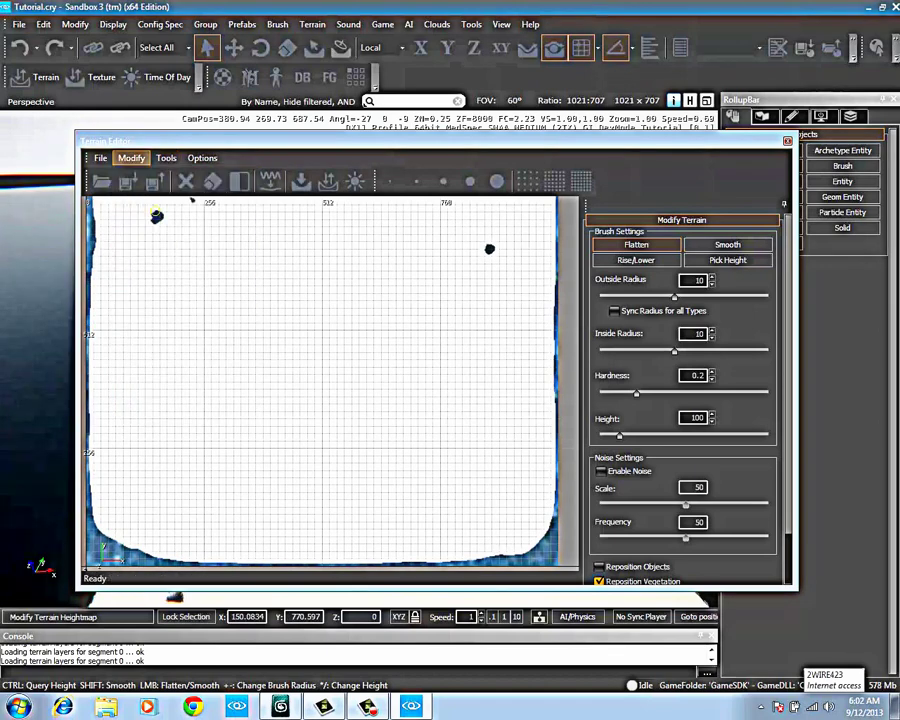
Try Normalize on the heightmap, cancel it, and leave the Modify menu unused
click(131, 158)
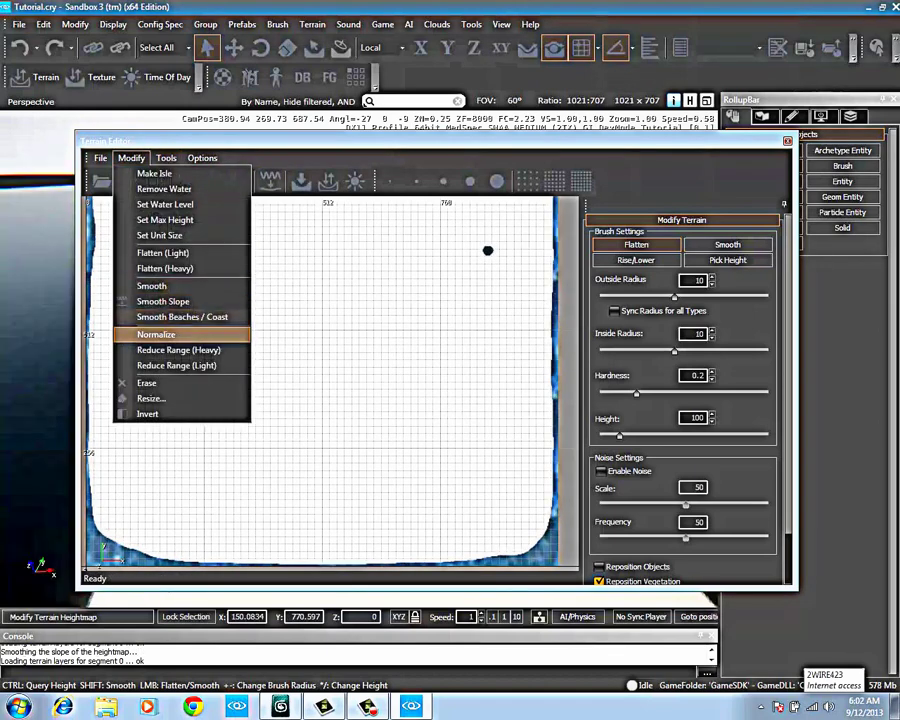
click(156, 334)
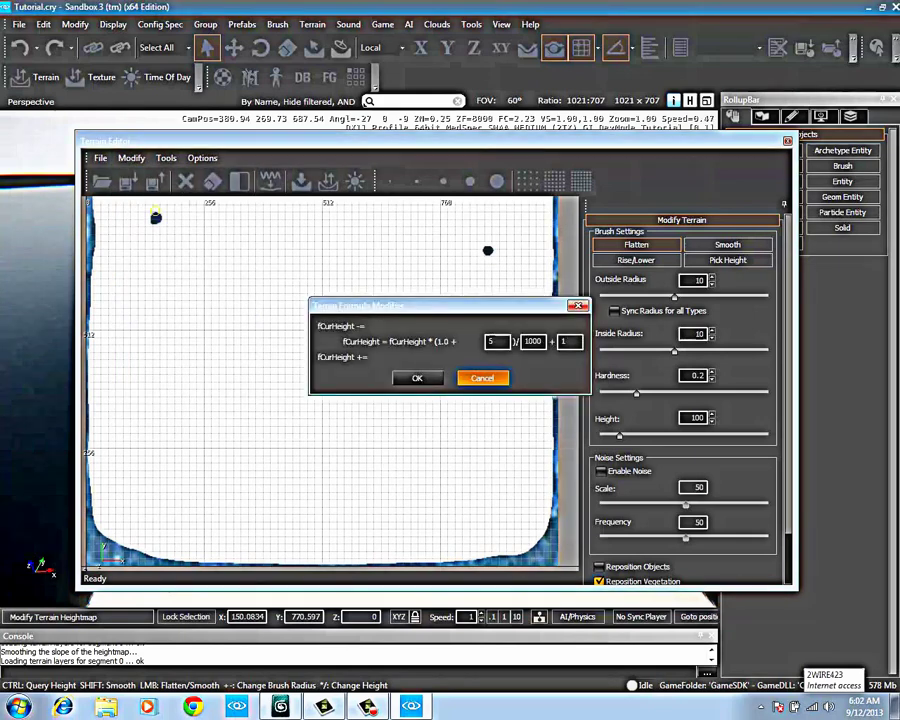
click(478, 377)
click(131, 158)
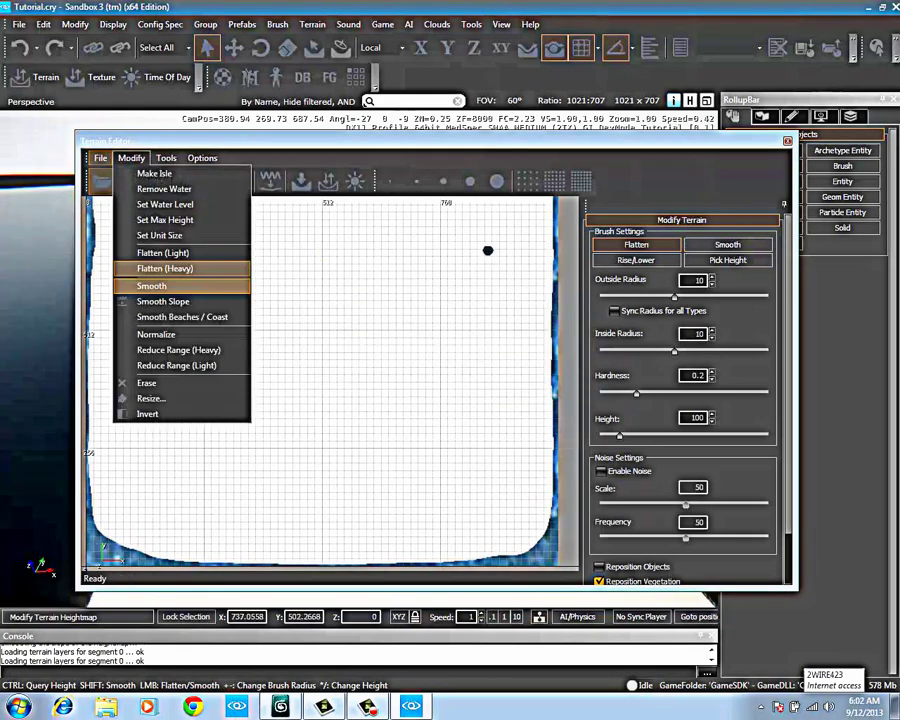
key(Escape)
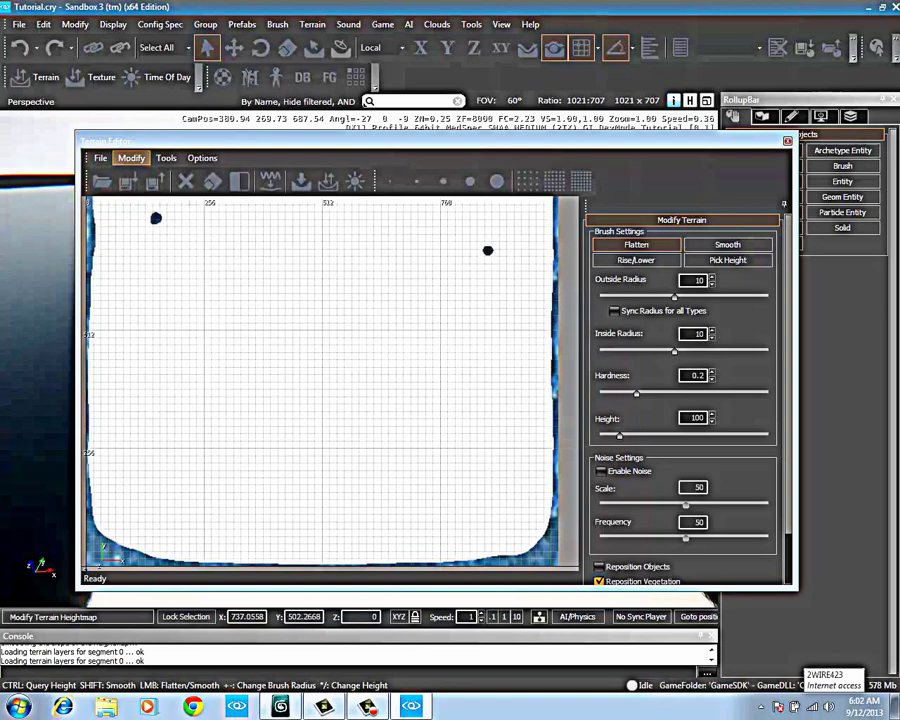
click(131, 158)
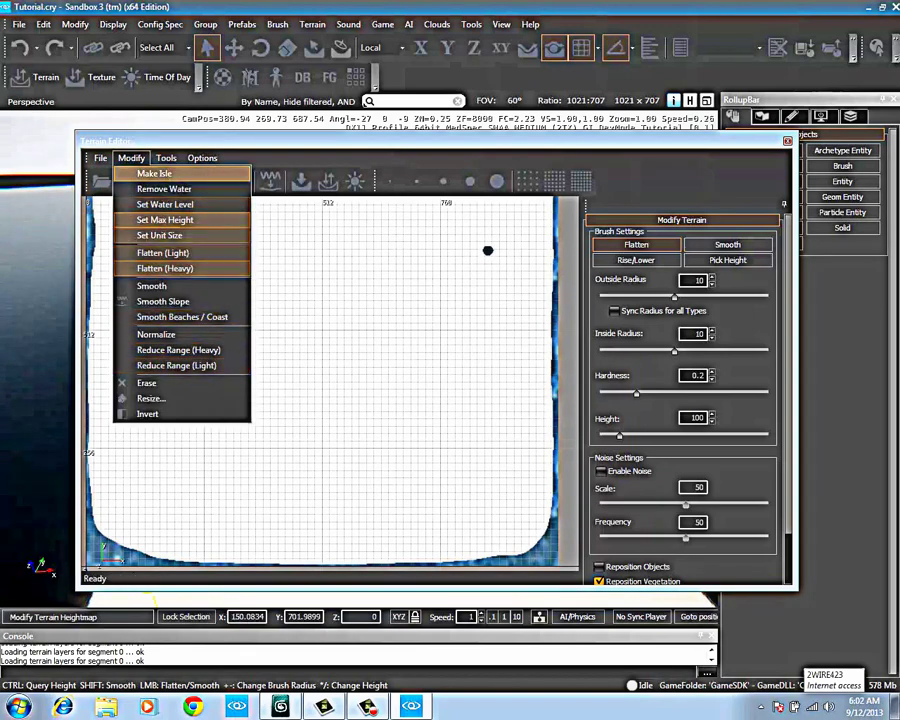
key(Escape)
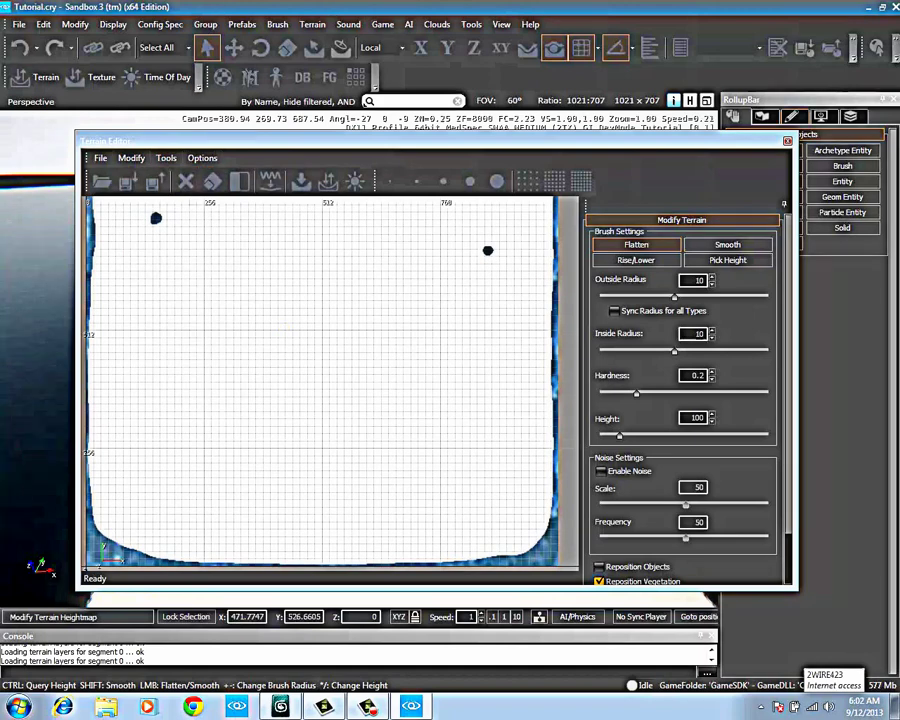
key(alt+F4)
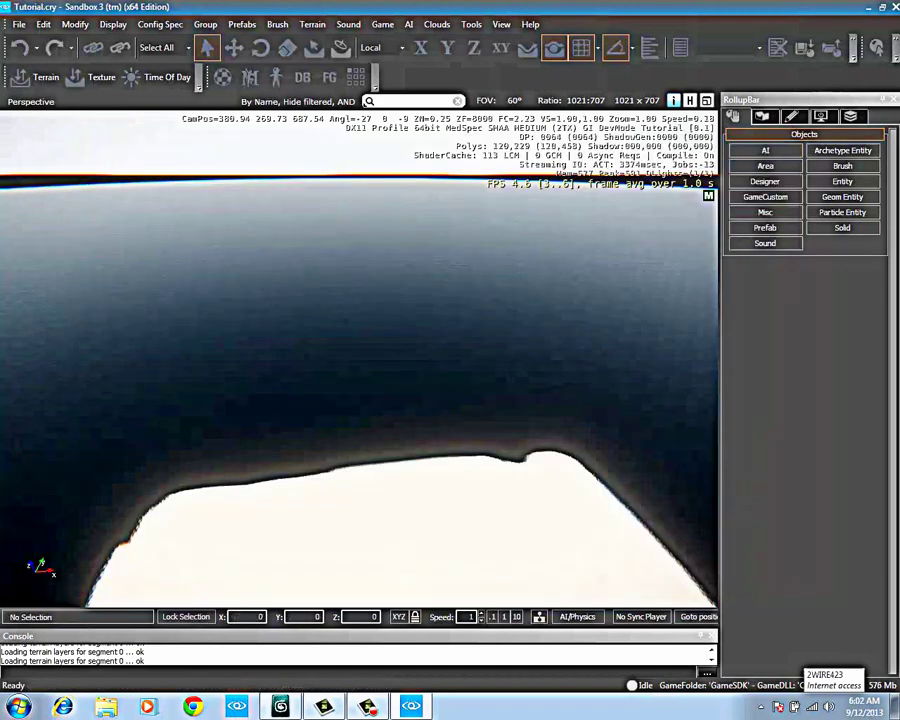
right_drag(360, 380, 360, 300)
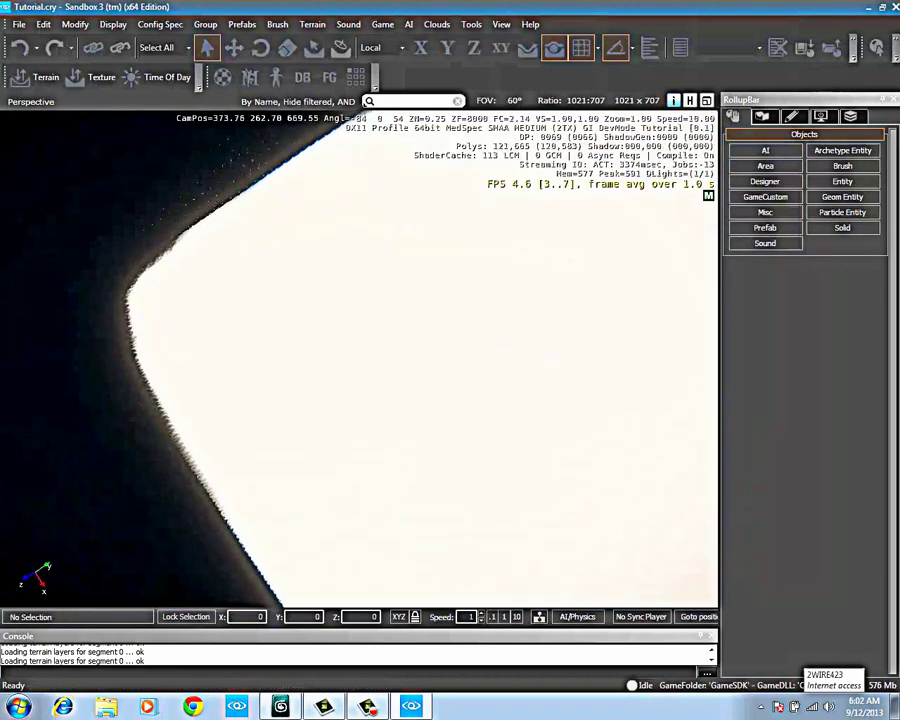
key(w)
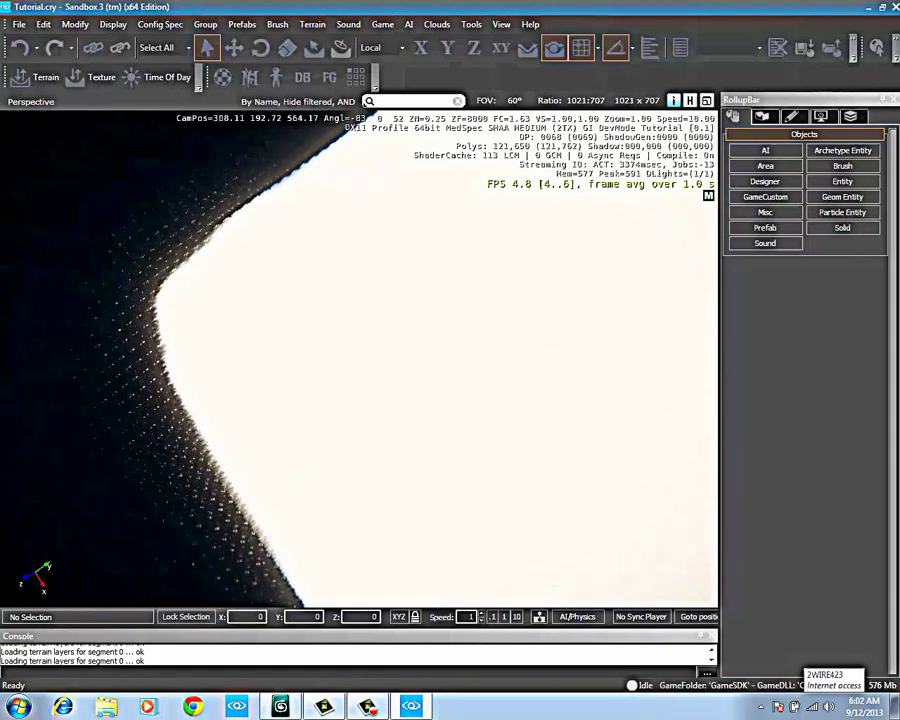
key(w)
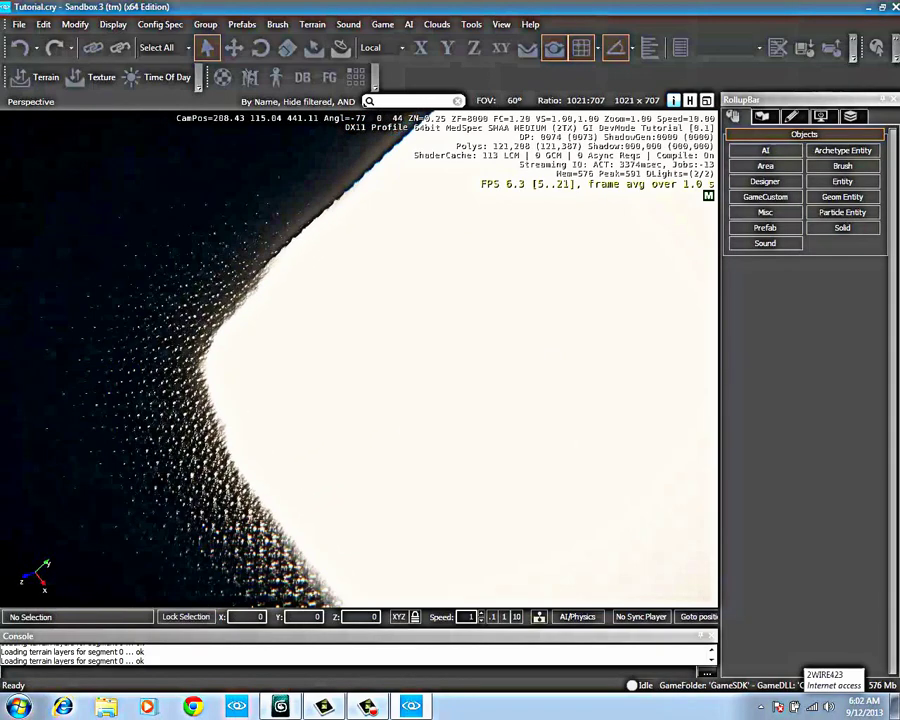
right_drag(360, 360, 360, 300)
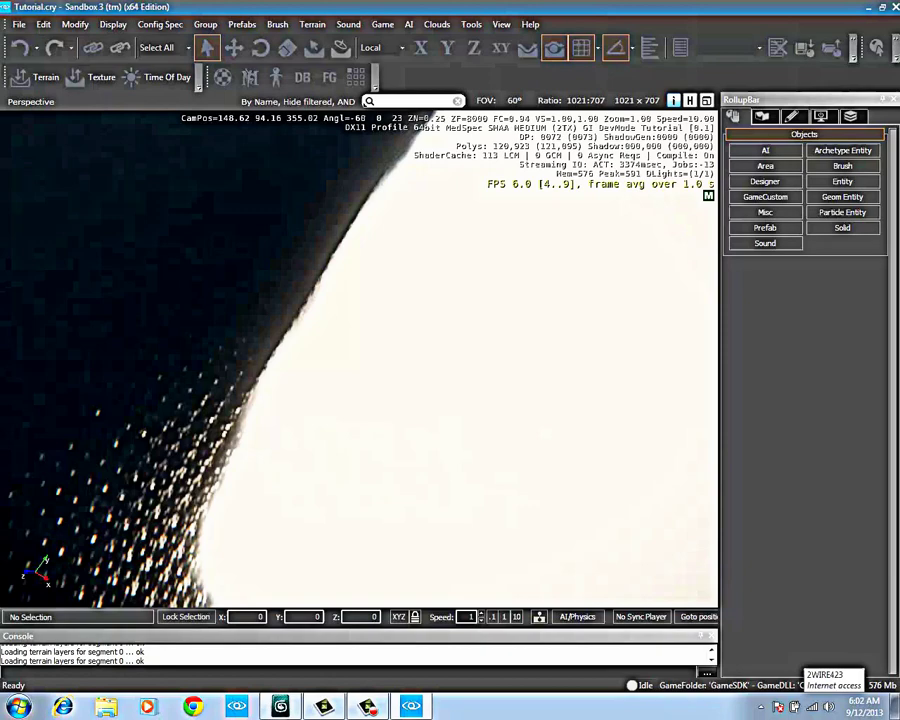
key(w)
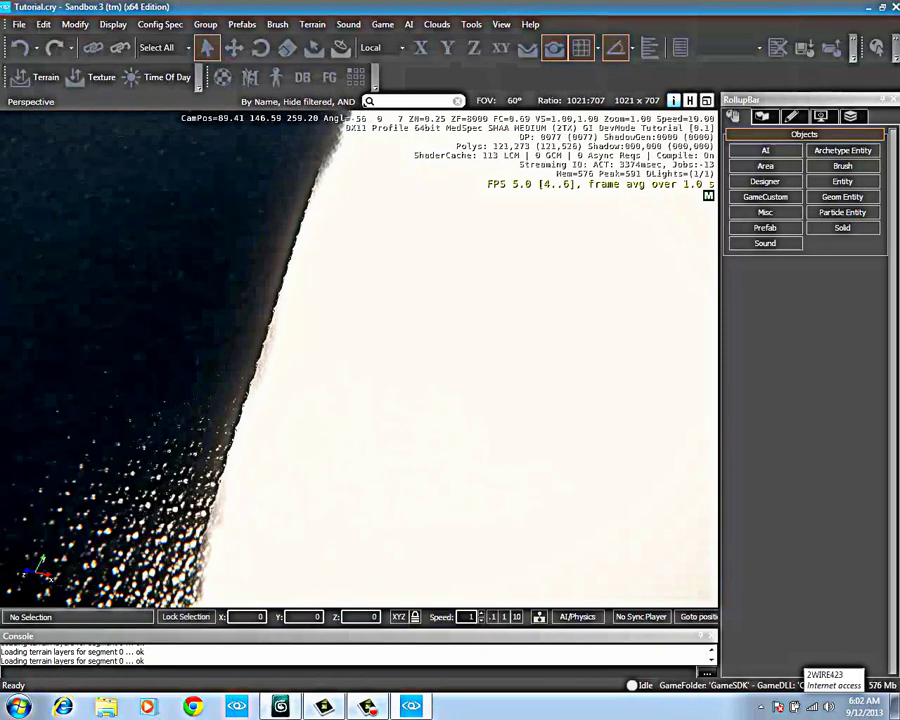
key(w)
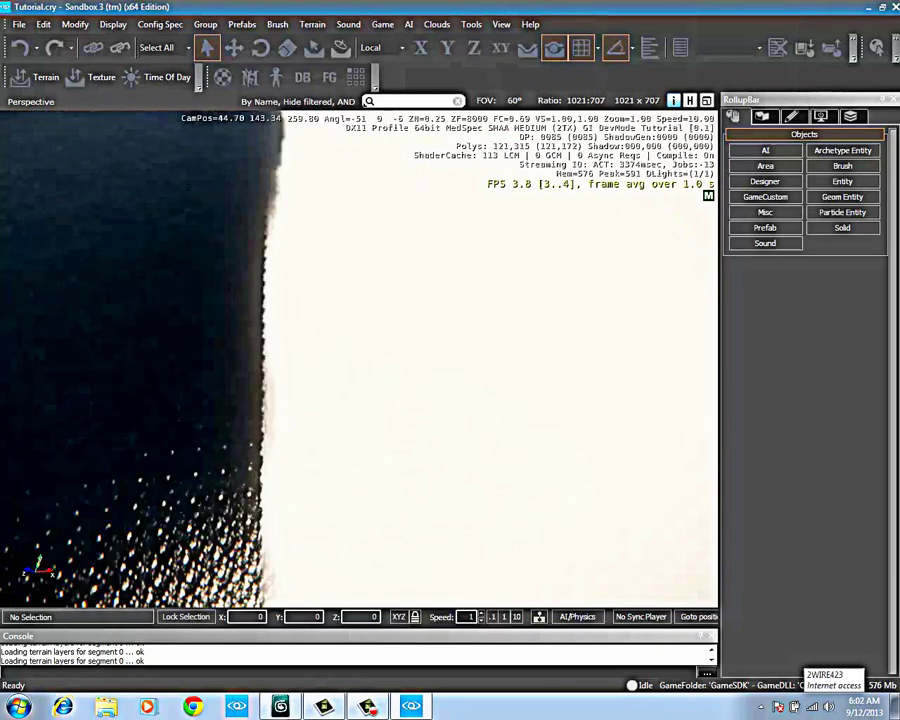
Reopen the Terrain Editor and cancel Generate Terrain without regenerating the heightmap
click(45, 77)
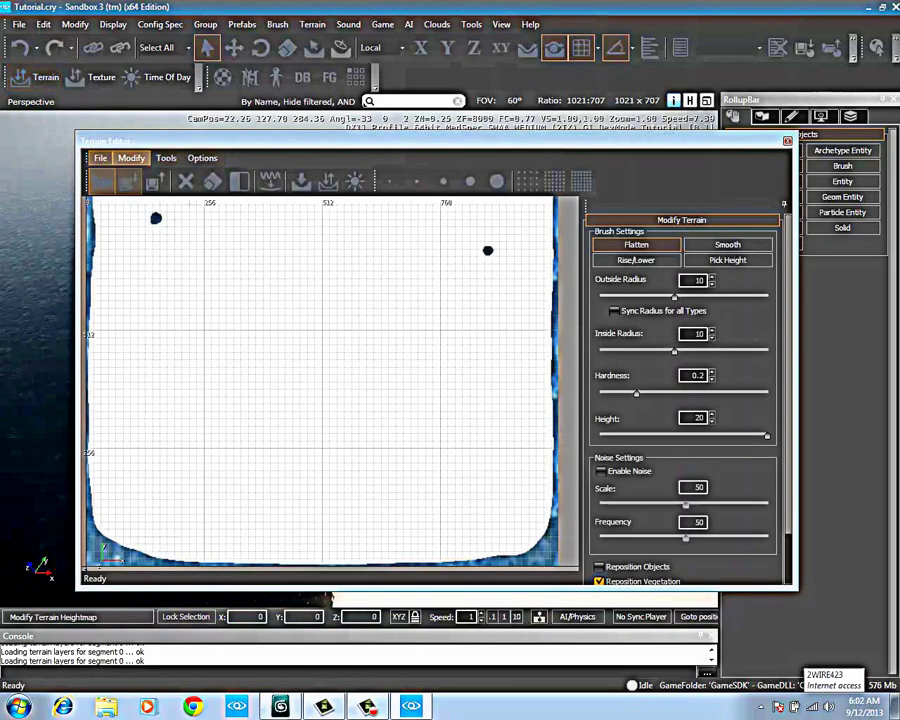
click(131, 158)
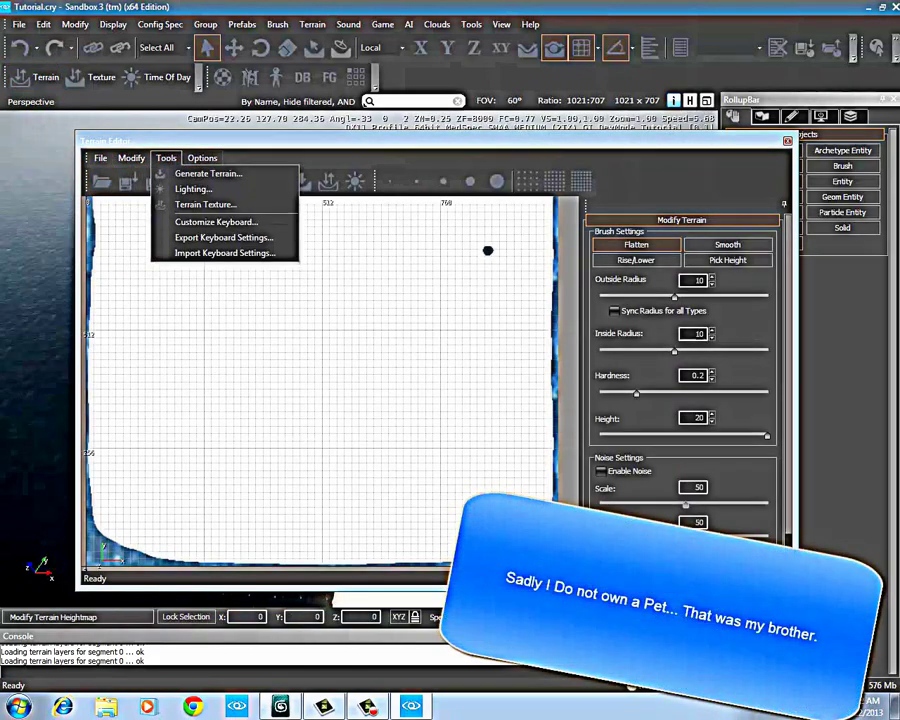
click(208, 173)
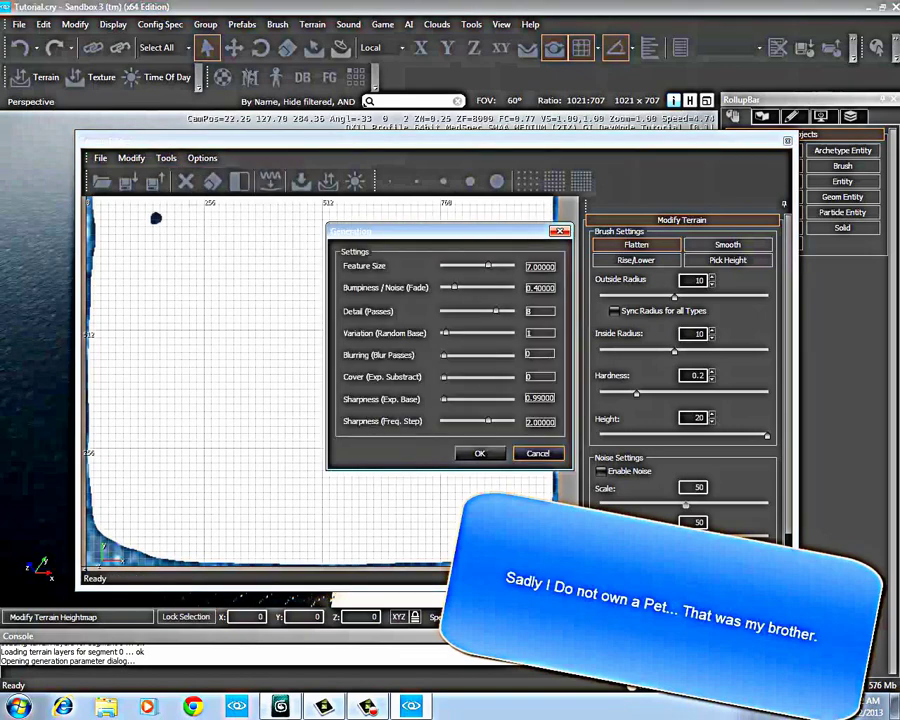
click(532, 450)
click(166, 158)
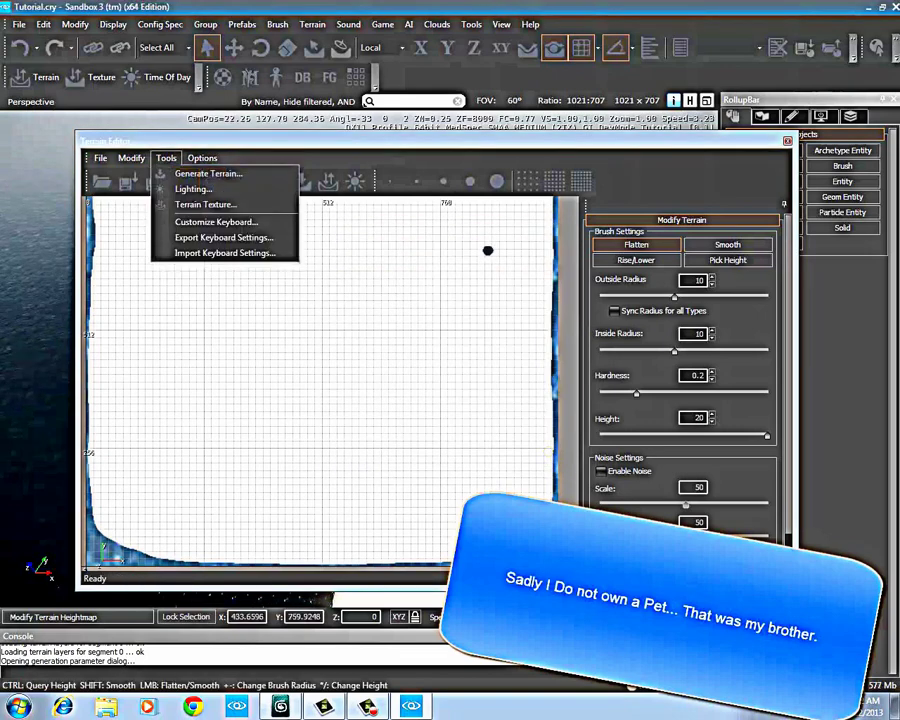
Open the Terrain Texture Layers window and rename the Default layer to Grass
click(205, 204)
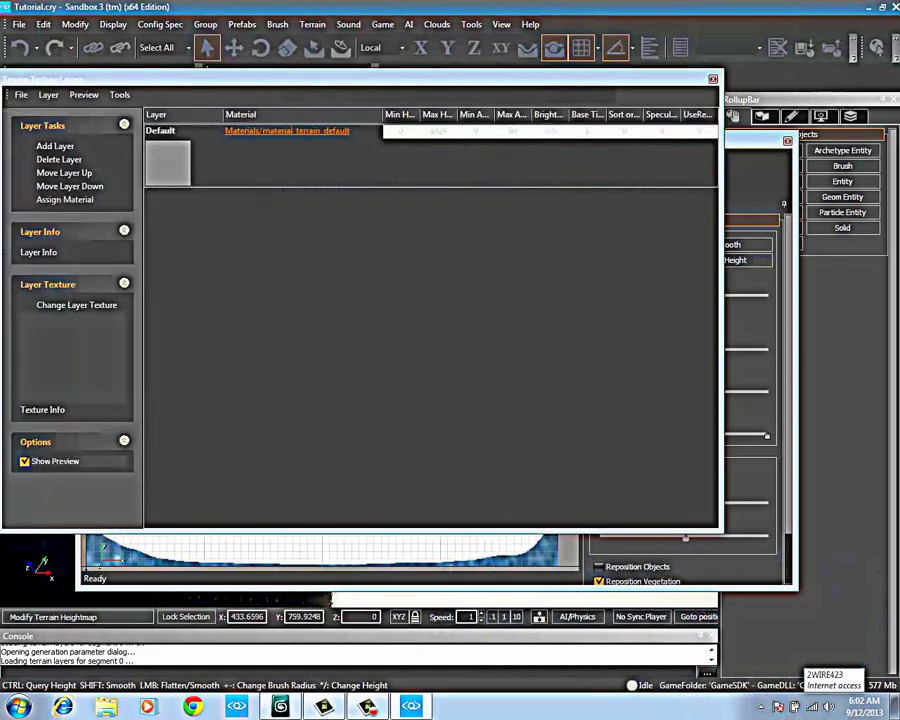
double_click(165, 131)
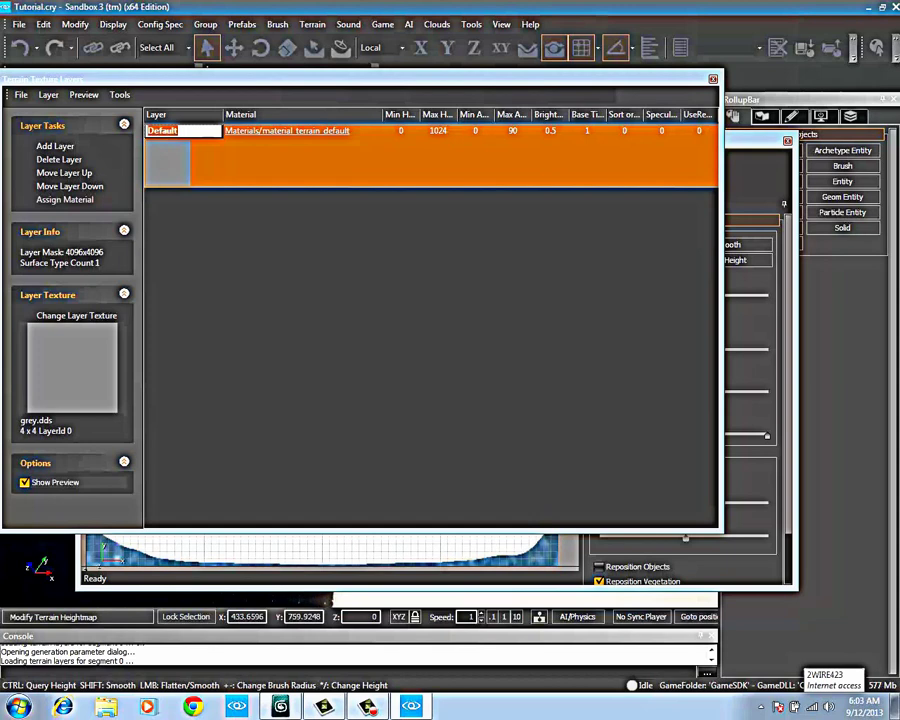
key(BackSpace)
text(Grass)
key(Return)
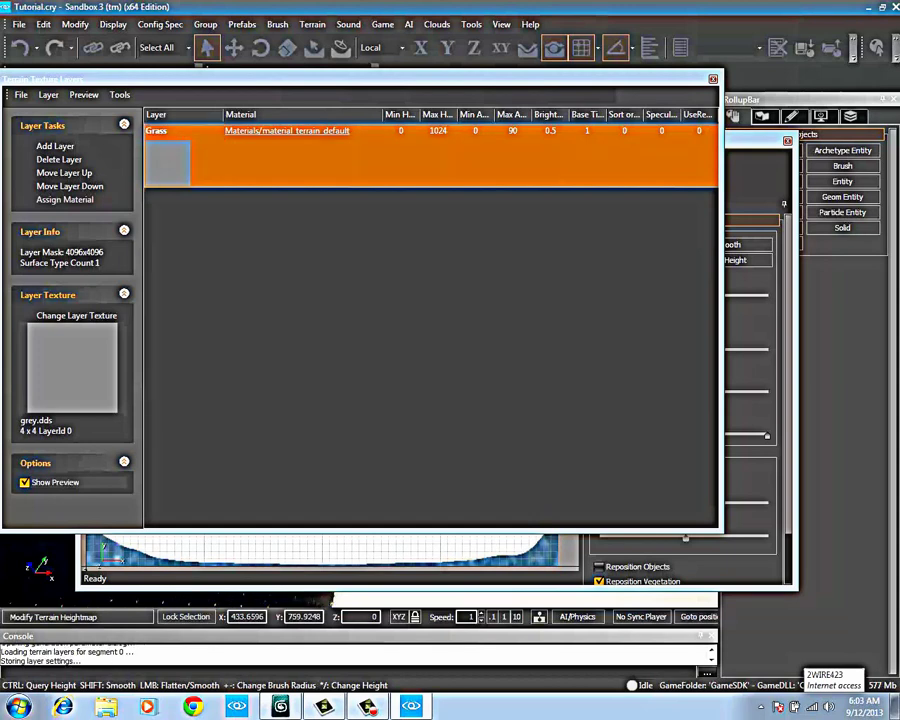
Preview several texture files and choose scratch.dds as the Grass layer texture
click(76, 315)
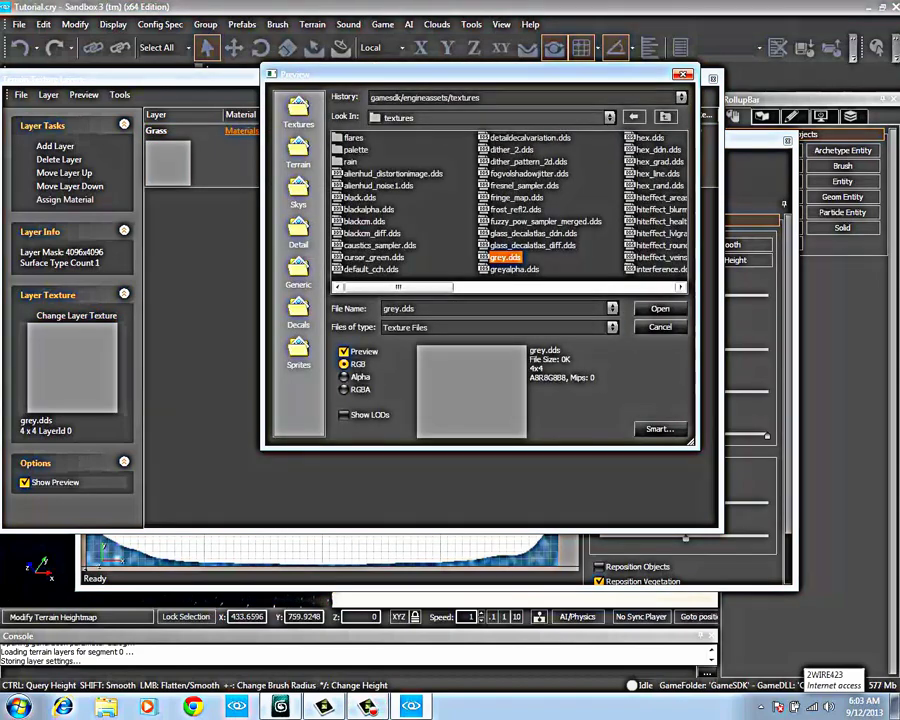
drag(422, 287, 452, 287)
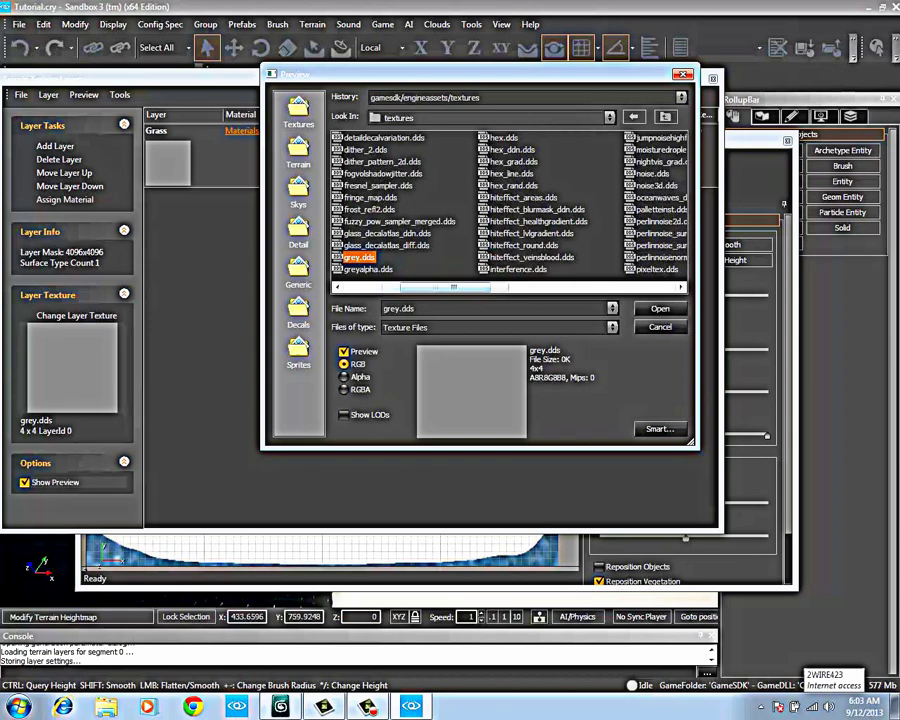
click(503, 137)
key(Down)
key(Down)
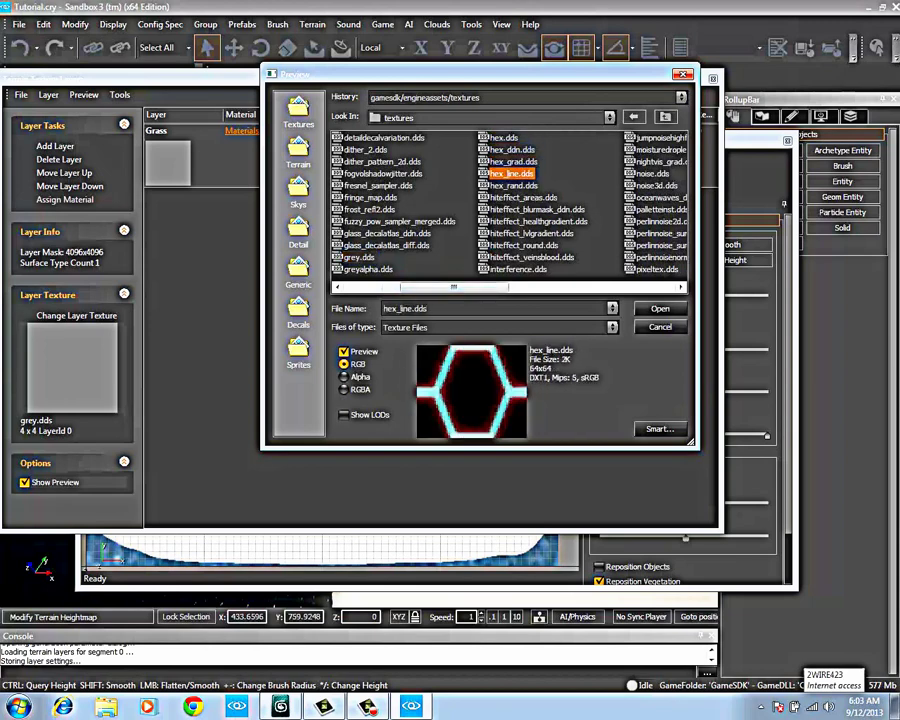
key(Down)
key(Down)
key(Down)
key(Down)
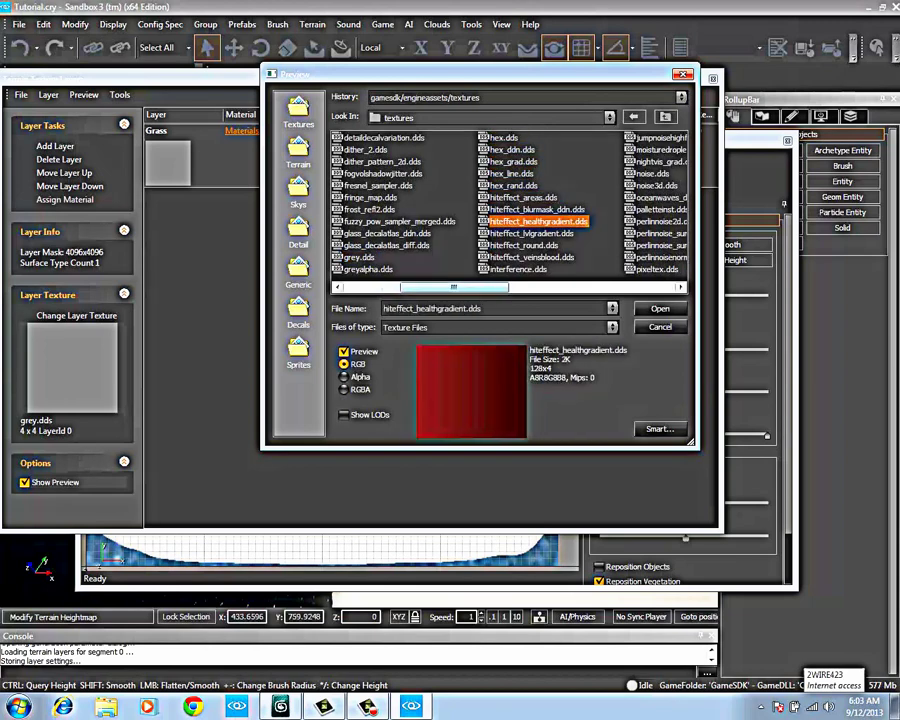
drag(453, 287, 493, 287)
click(520, 138)
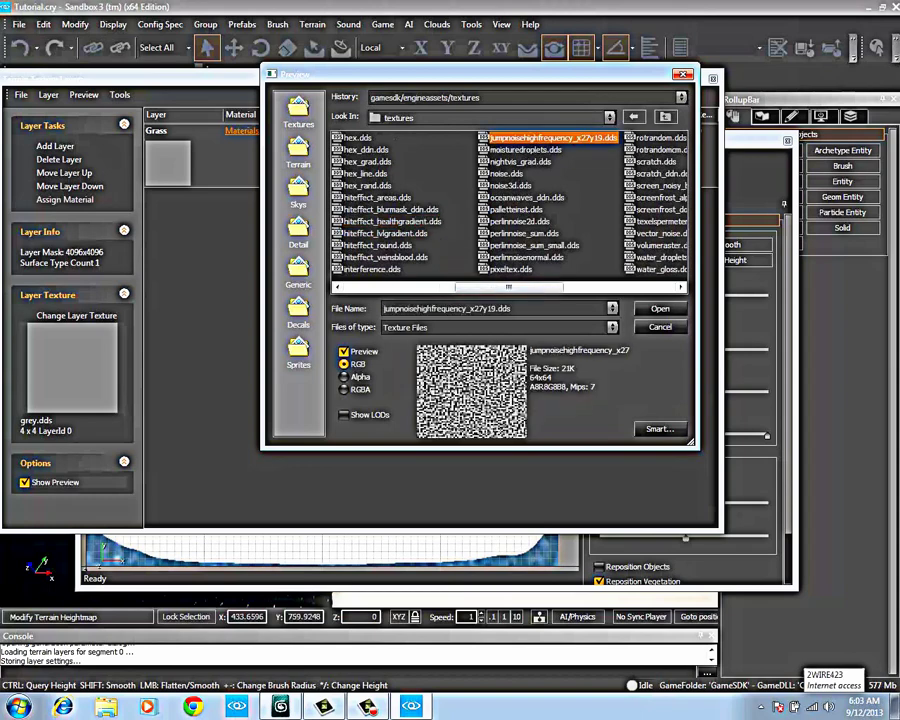
key(Down)
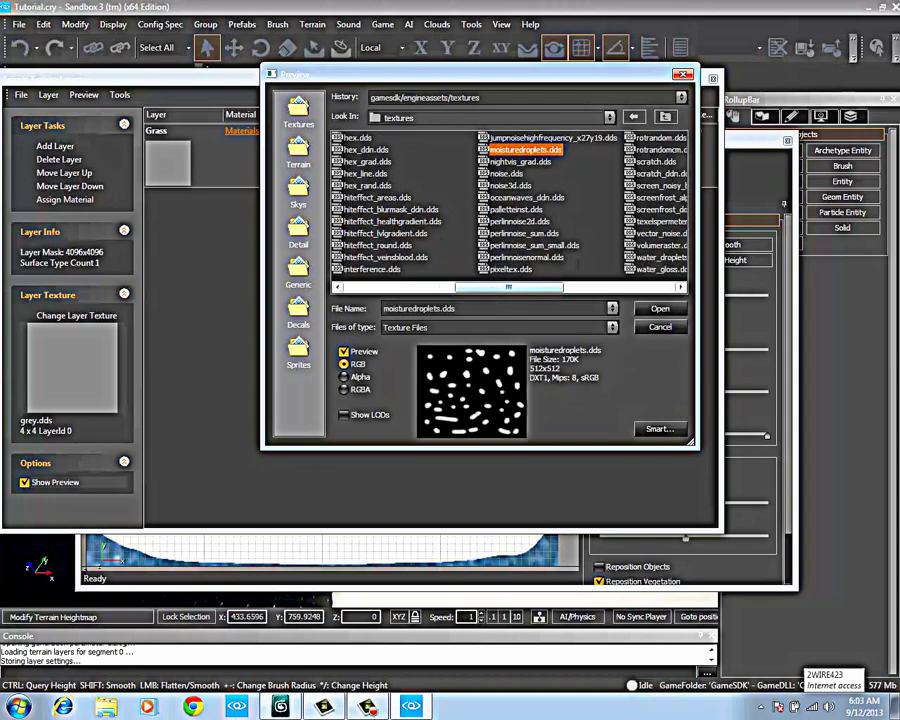
scroll(508, 205, right, 2)
click(510, 161)
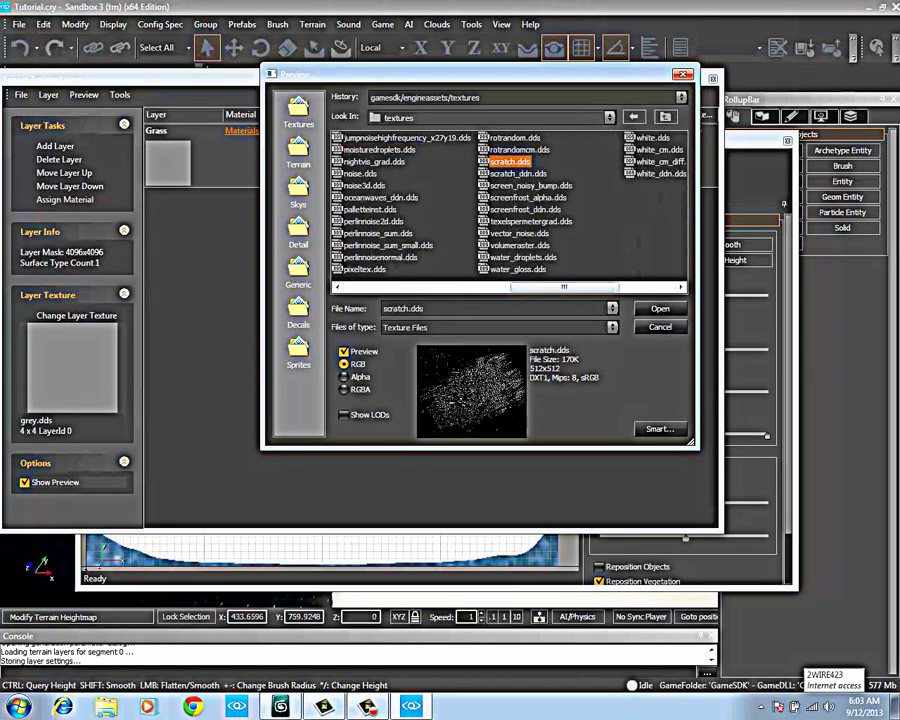
key(Return)
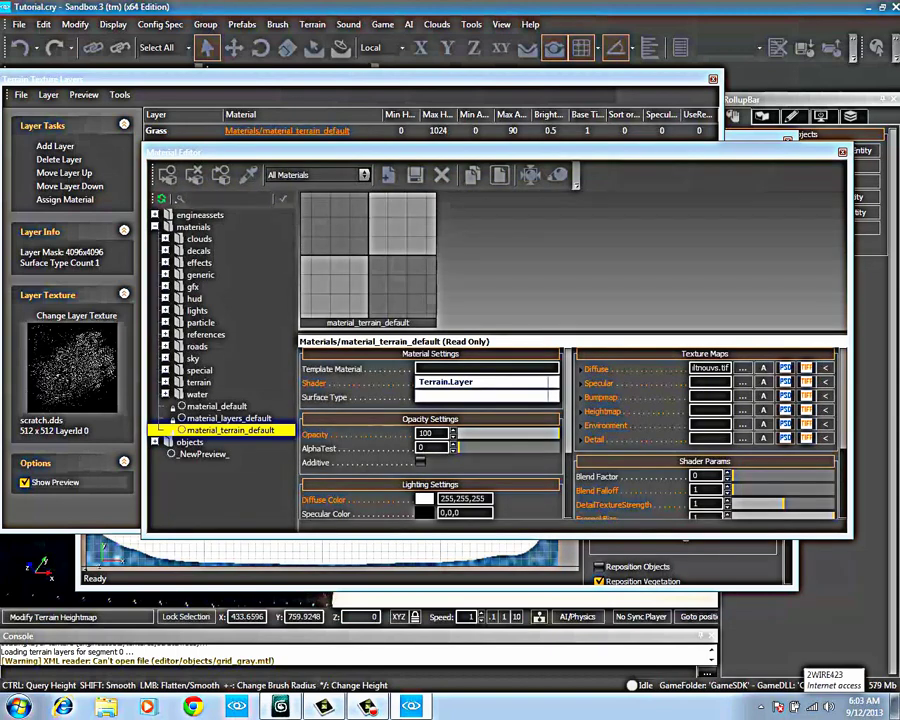
Pick grass_5 from the materials/terrain folder and assign it to the Grass layer
double_click(198, 382)
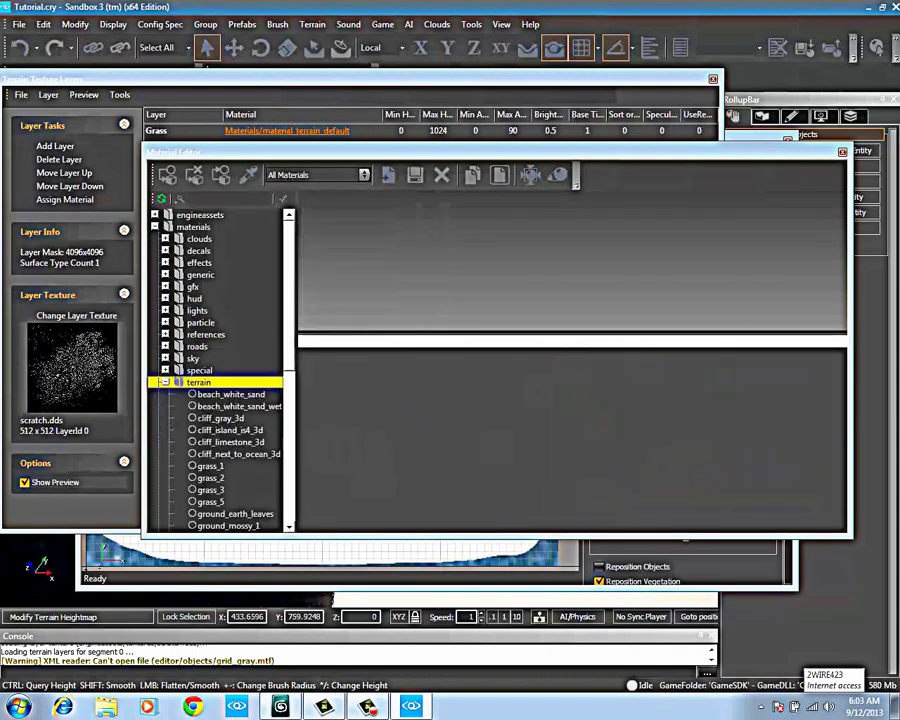
click(210, 501)
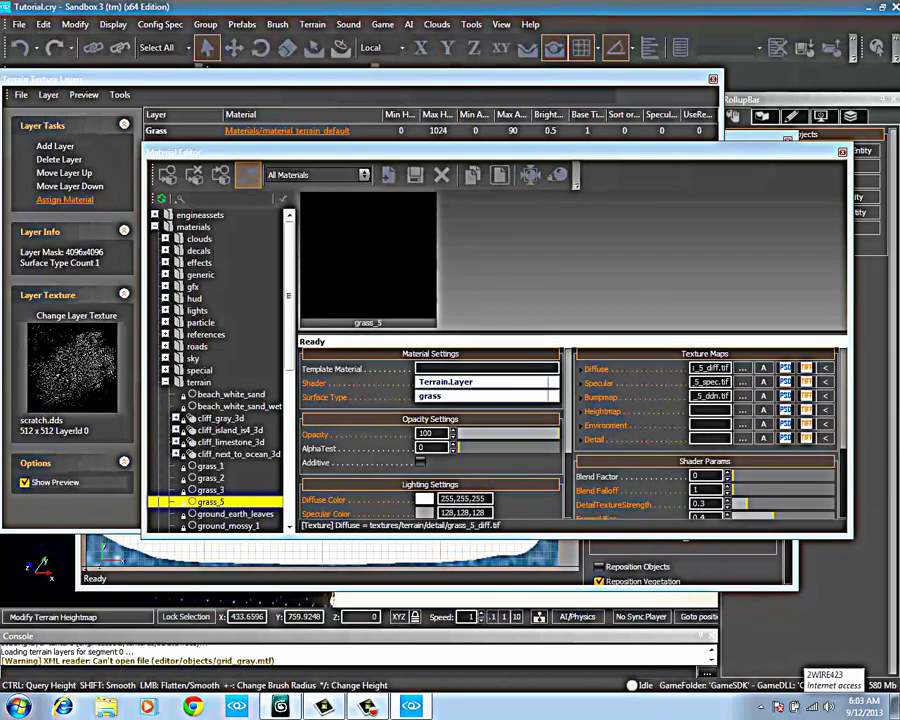
click(64, 199)
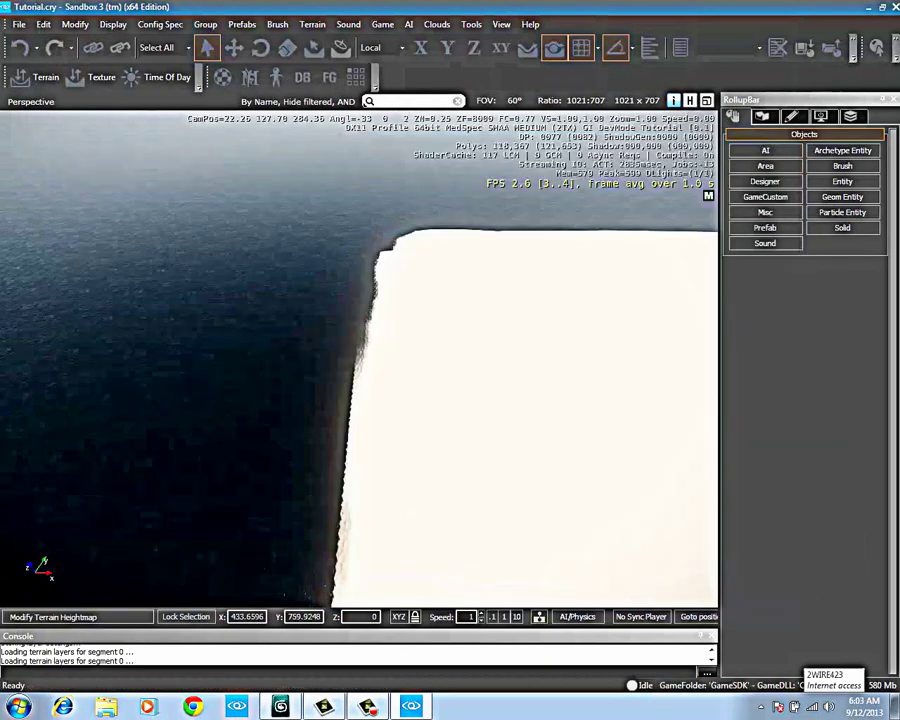
Regenerate the terrain texture at 512 x 512 with High Quality kept on
click(18, 24)
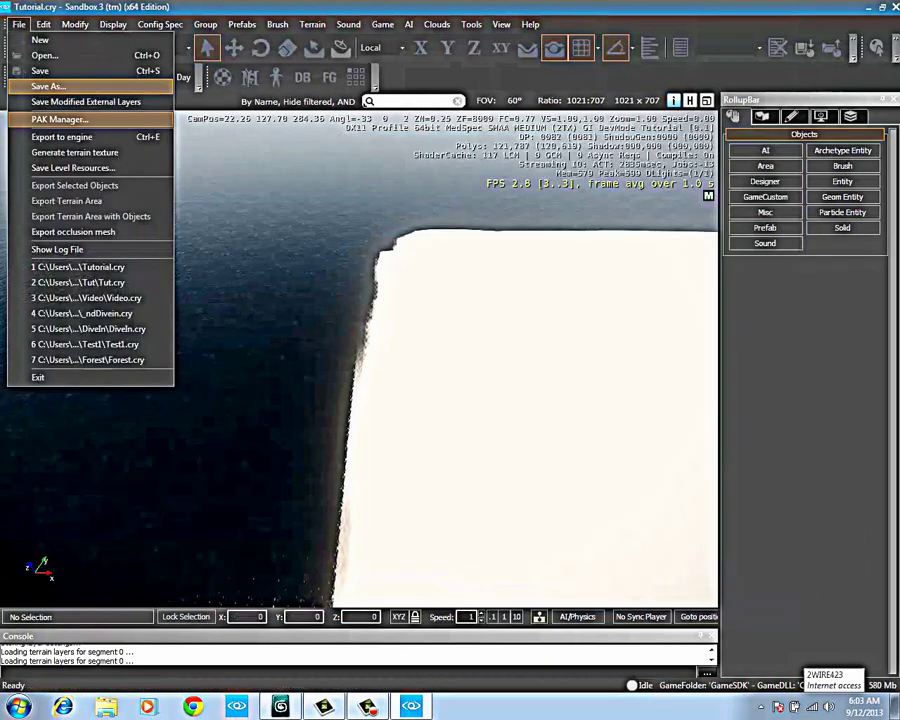
click(75, 152)
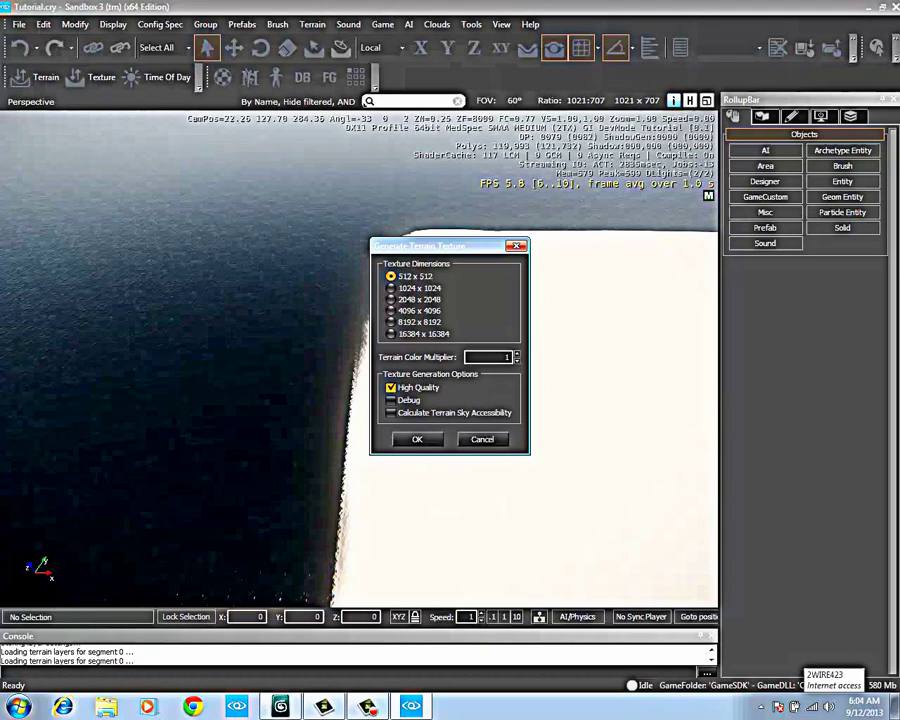
key(Return)
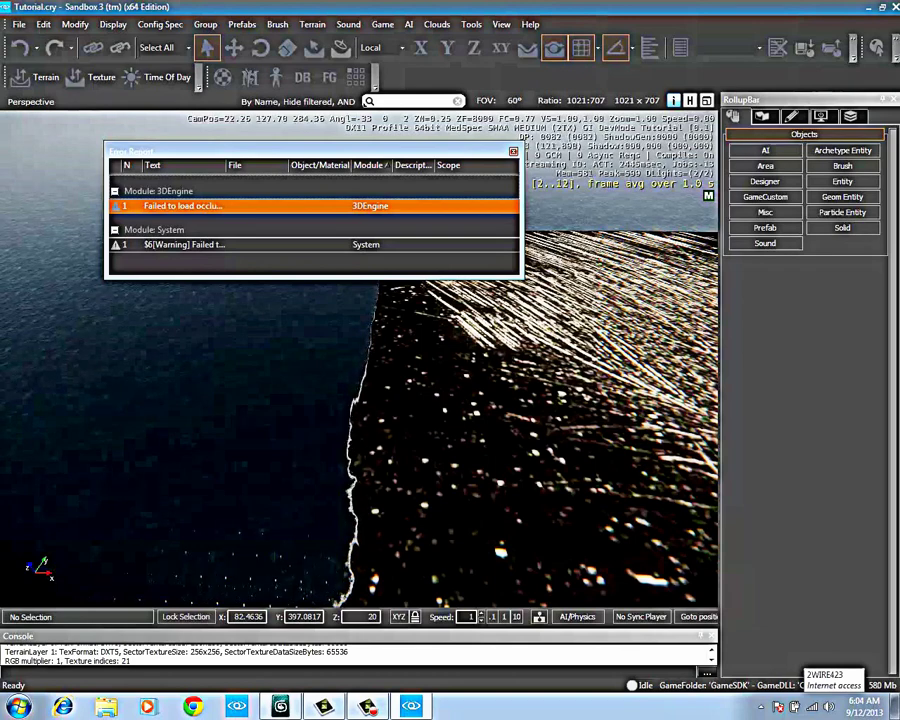
Dismiss the Error Report and fly the camera low over the textured island
drag(200, 151, 153, 150)
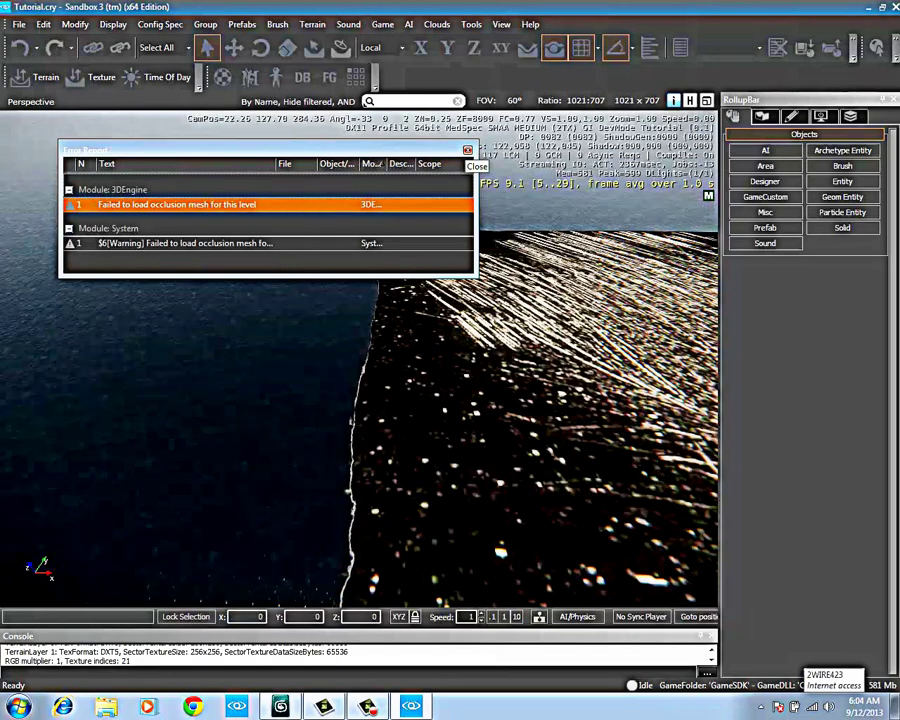
click(467, 150)
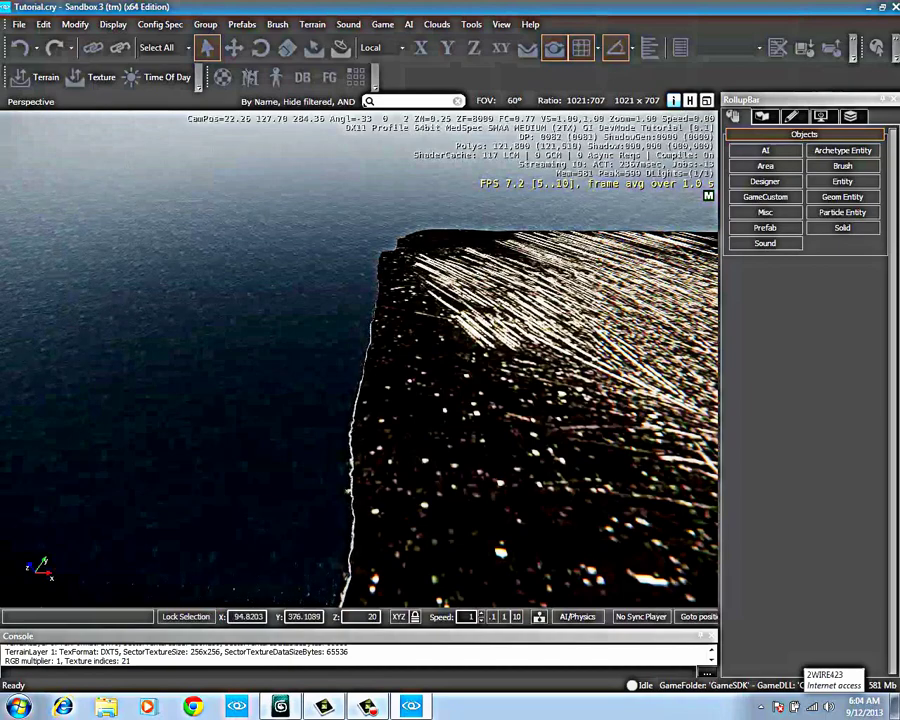
right_drag(467, 150, 470, 160)
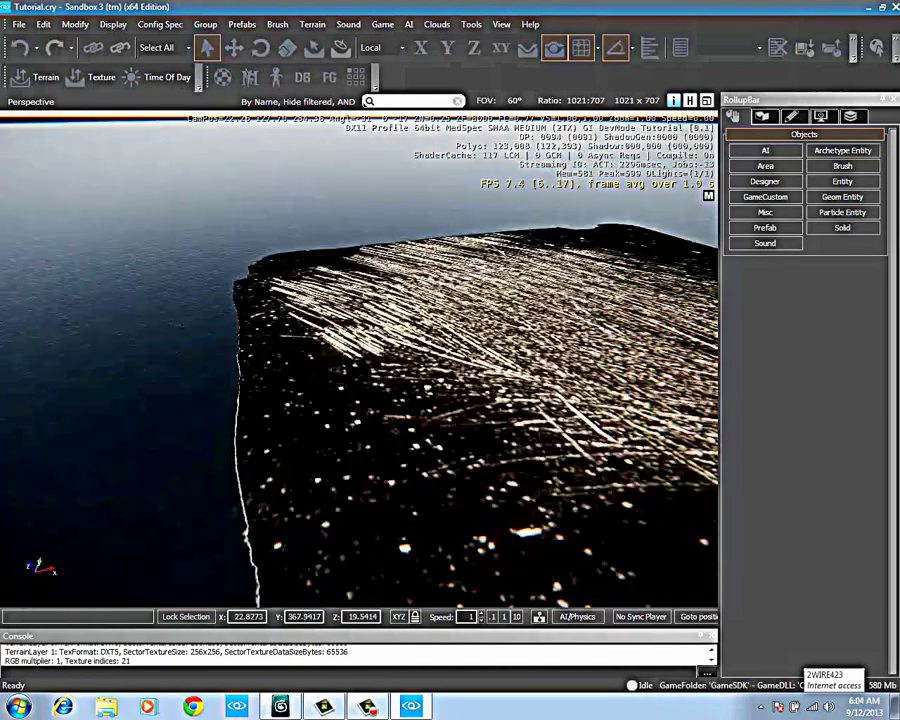
key(w)
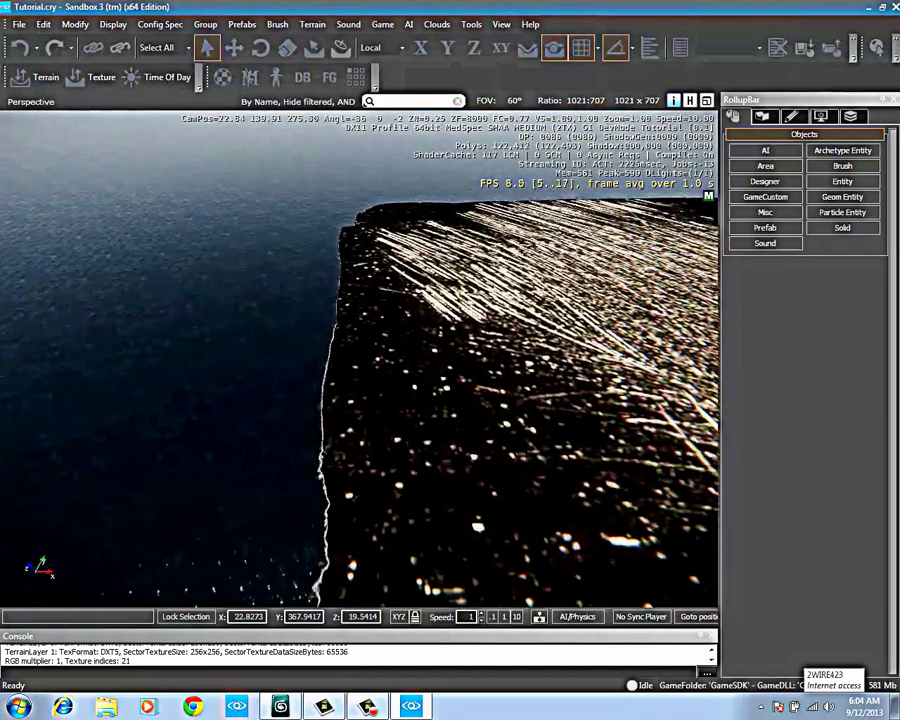
key(w)
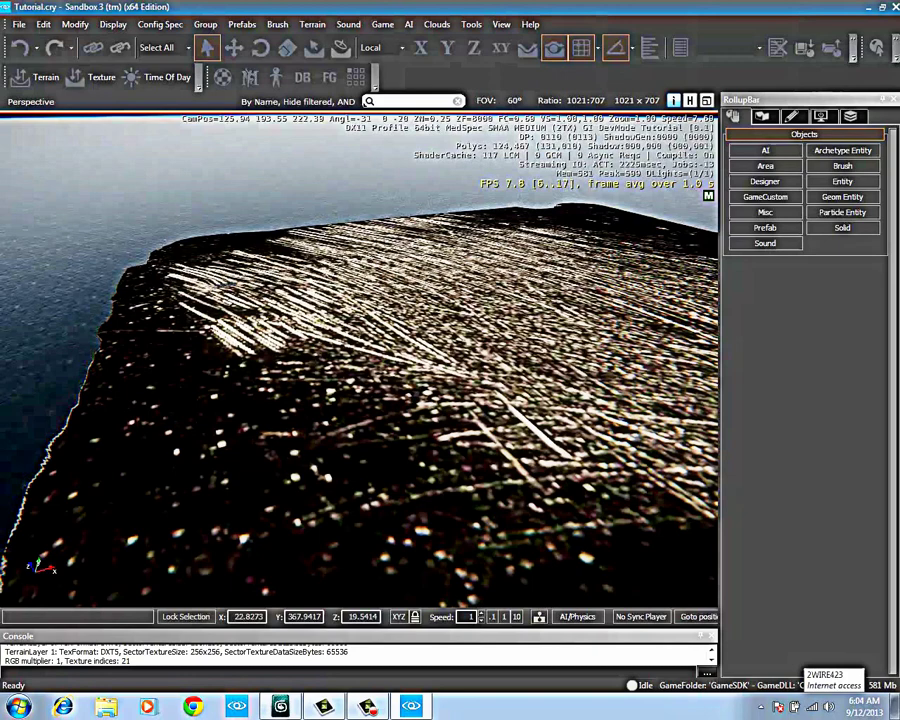
Reopen Terrain Texture Layers from the Terrain Editor and move the window aside
click(40, 77)
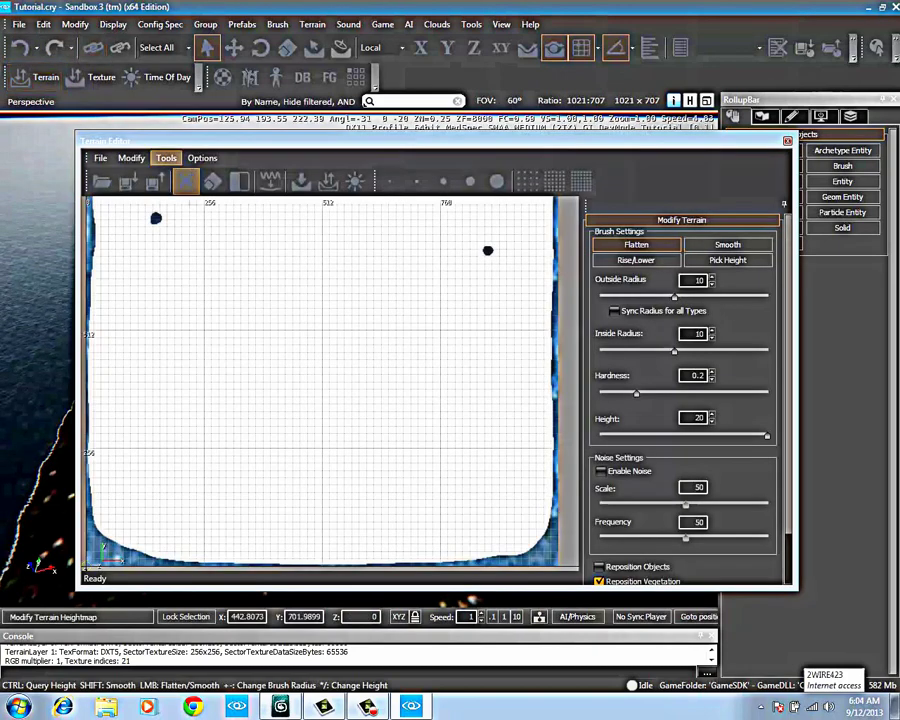
click(166, 158)
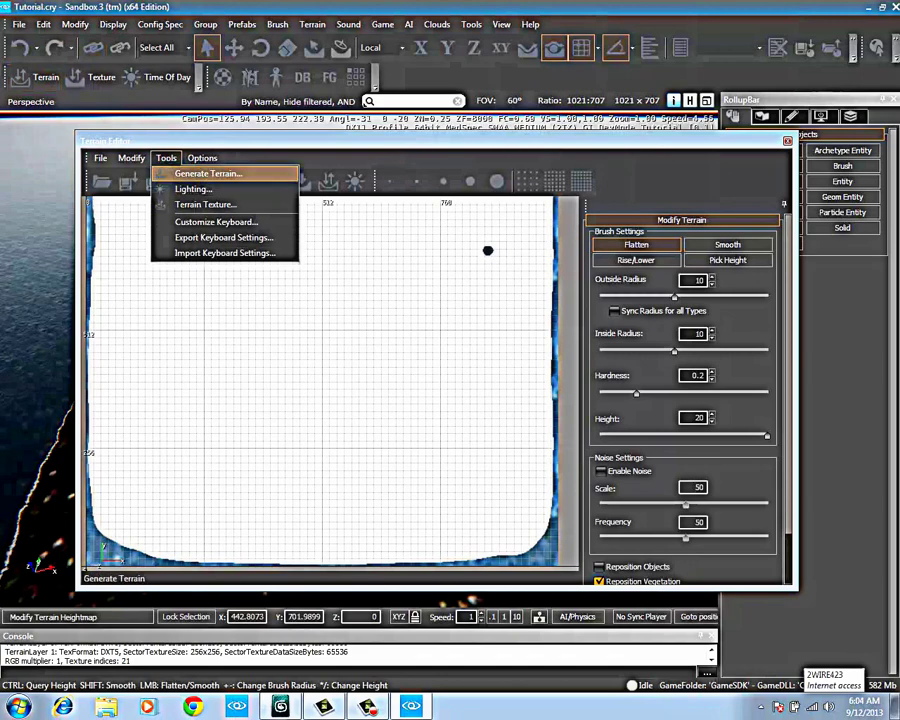
click(205, 204)
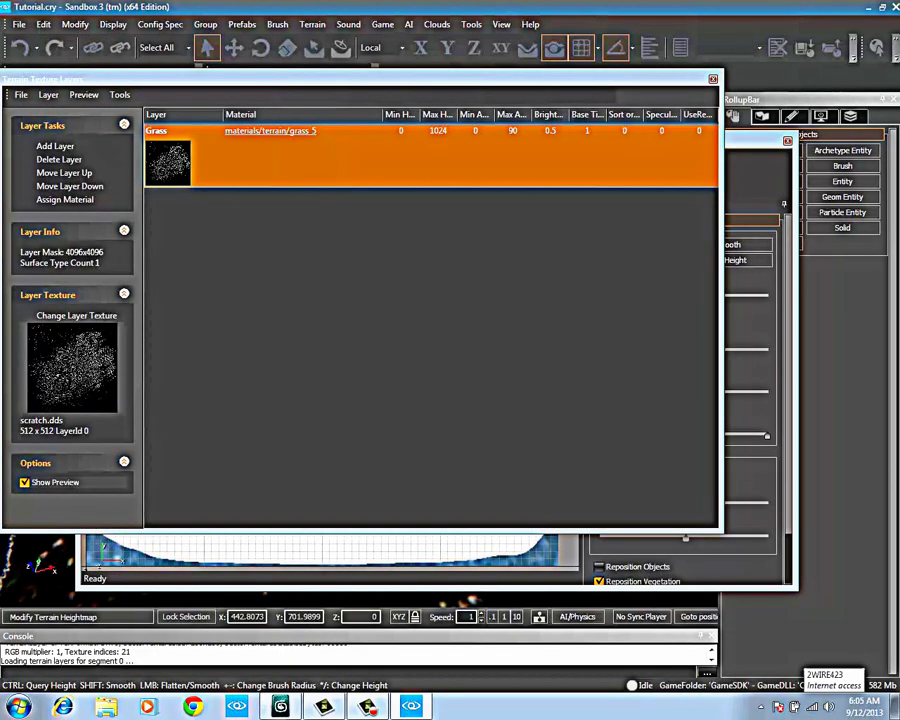
drag(300, 78, 463, 148)
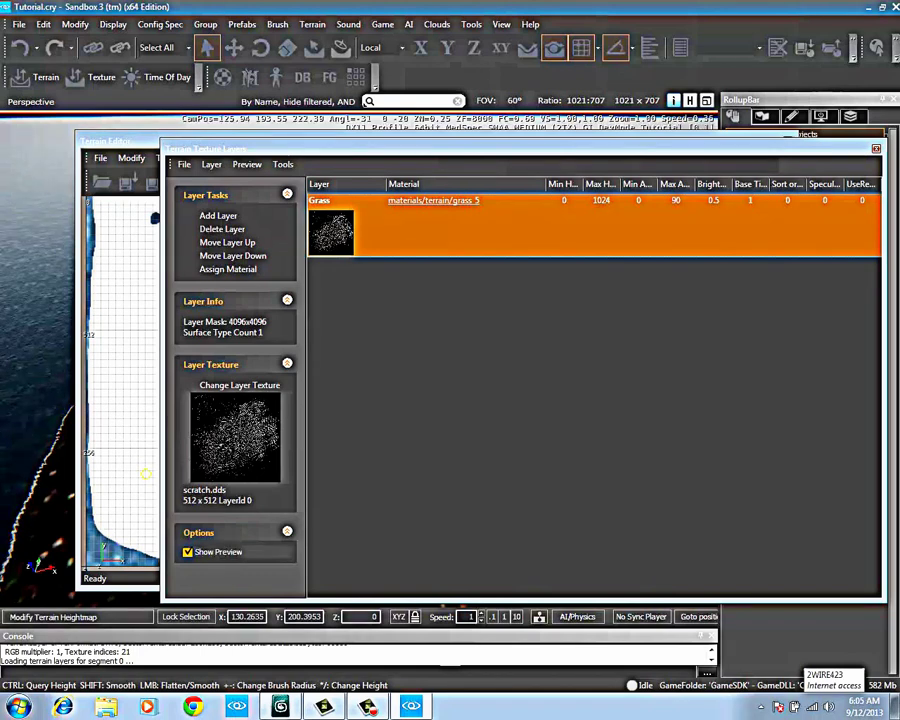
Inspect the Grass layer's grass_5 material, then close Terrain Texture Layers
click(433, 200)
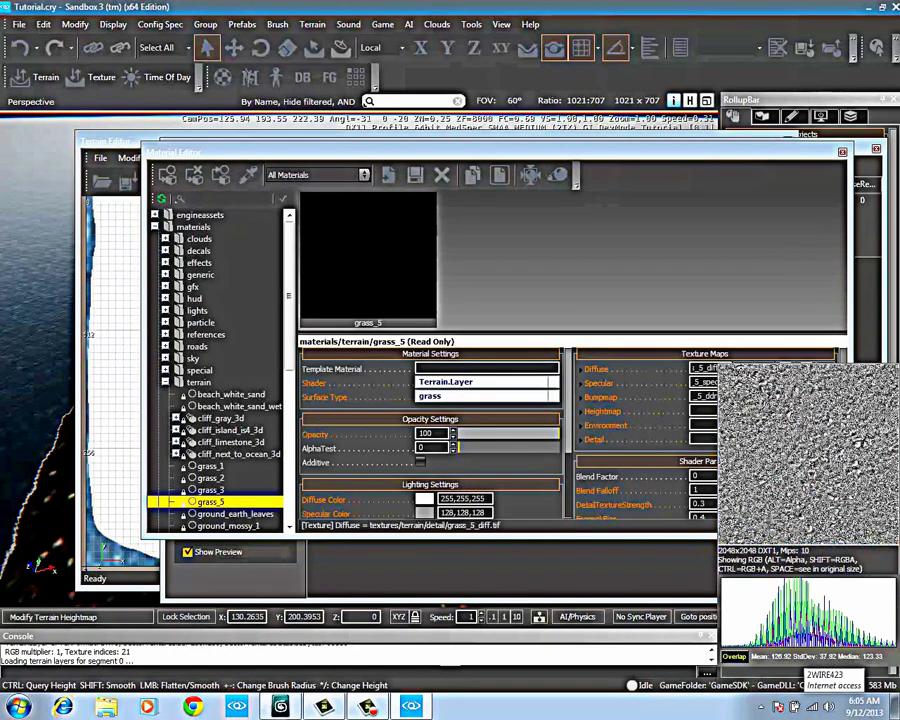
mouse_move(710, 368)
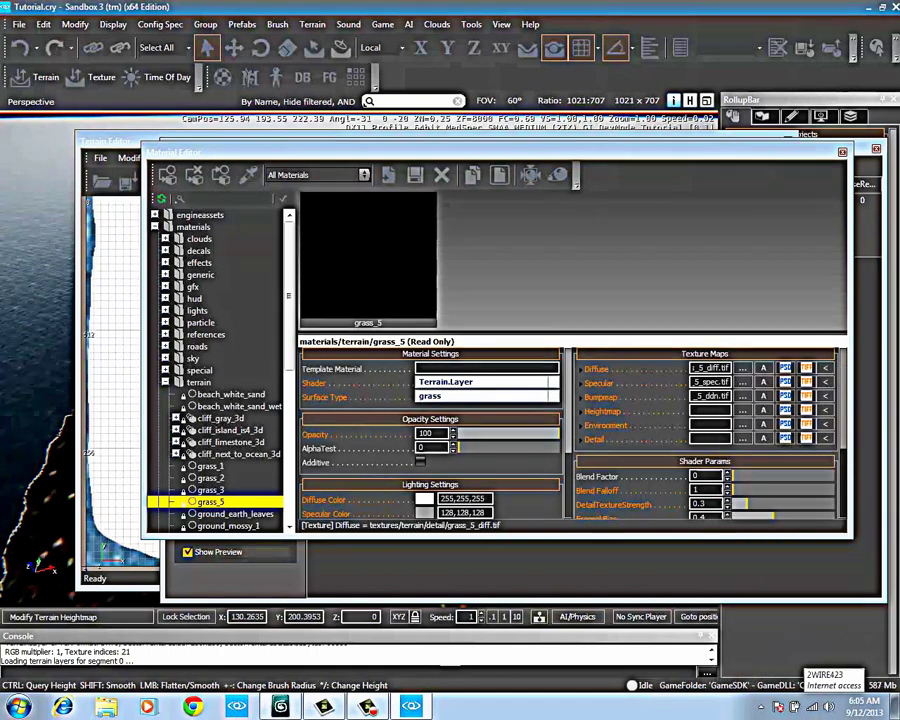
click(842, 152)
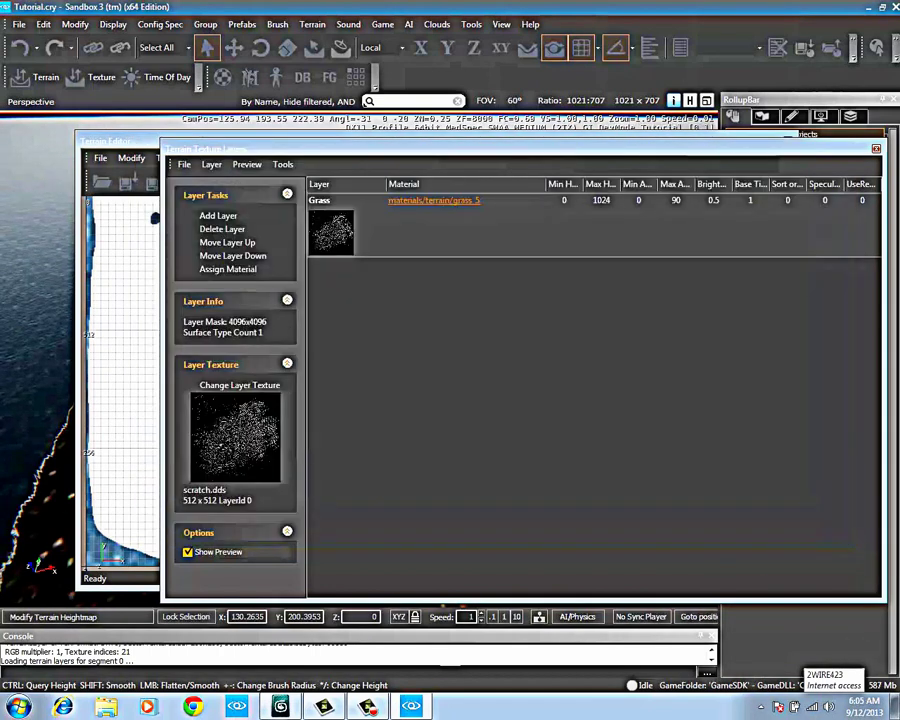
key(Escape)
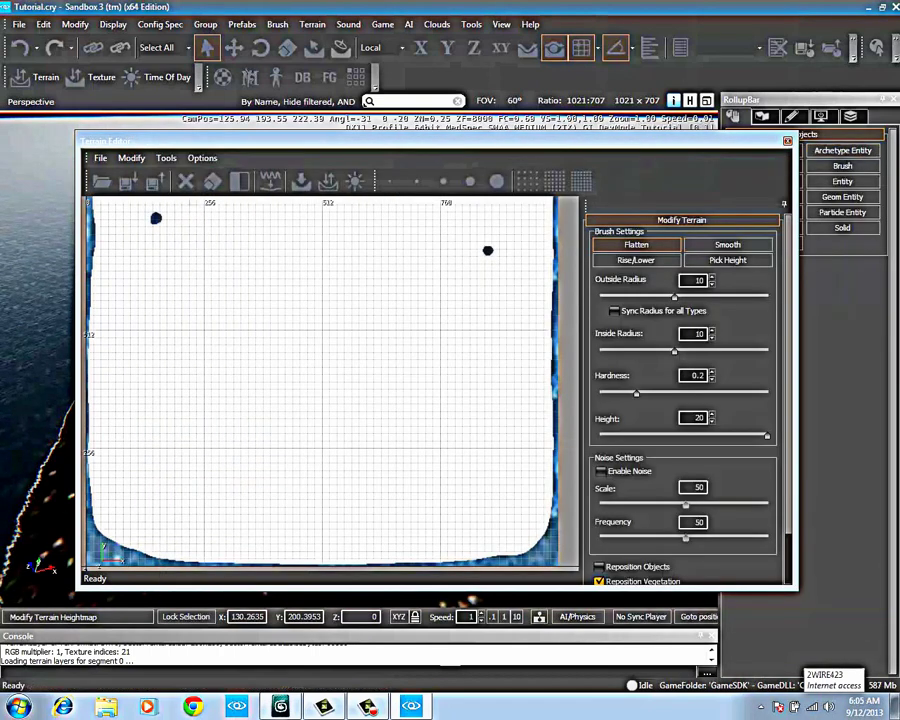